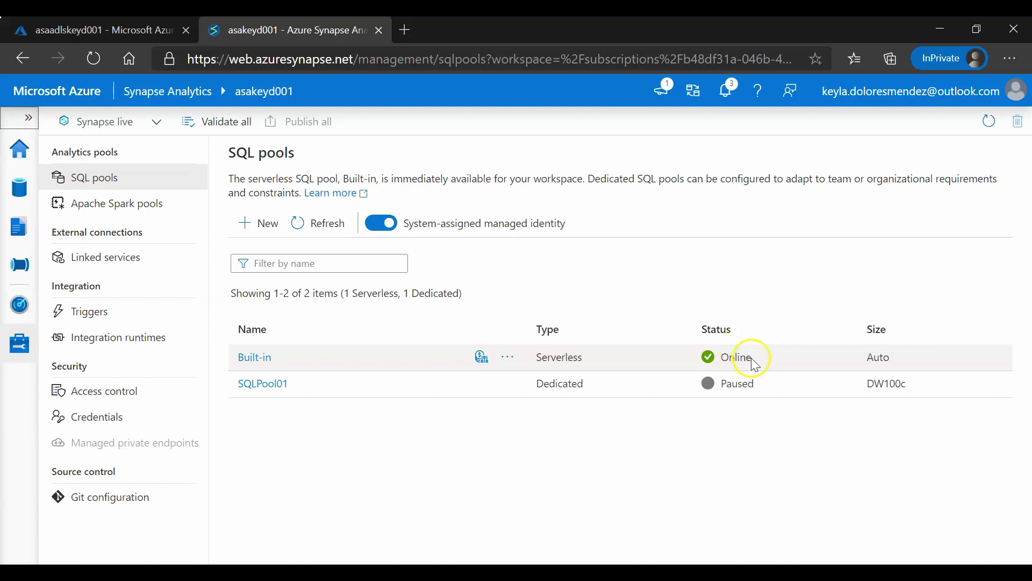
# - Examine the type, status and size of the Built-in and SQLPool01 SQL pools
pyautogui.moveTo(751, 358); pyautogui.dragTo(714, 371)
pyautogui.click(730, 358)
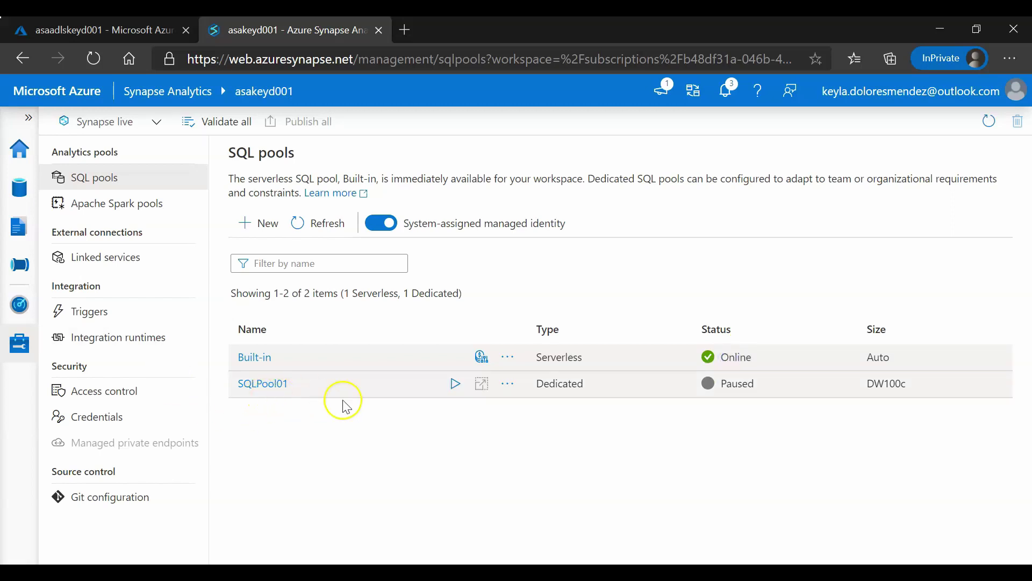
pyautogui.click(561, 387)
pyautogui.doubleClick(561, 388)
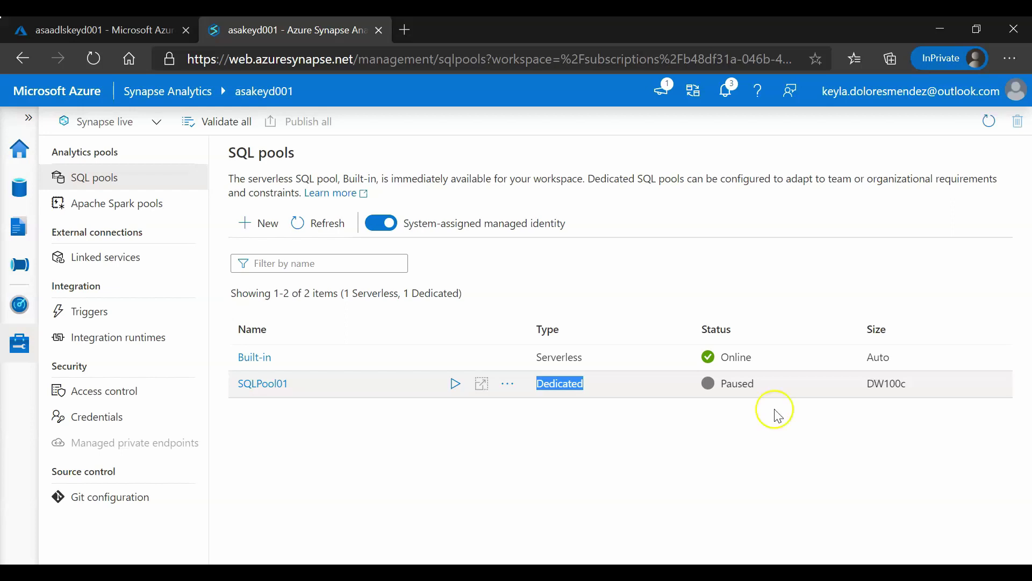
pyautogui.click(750, 352)
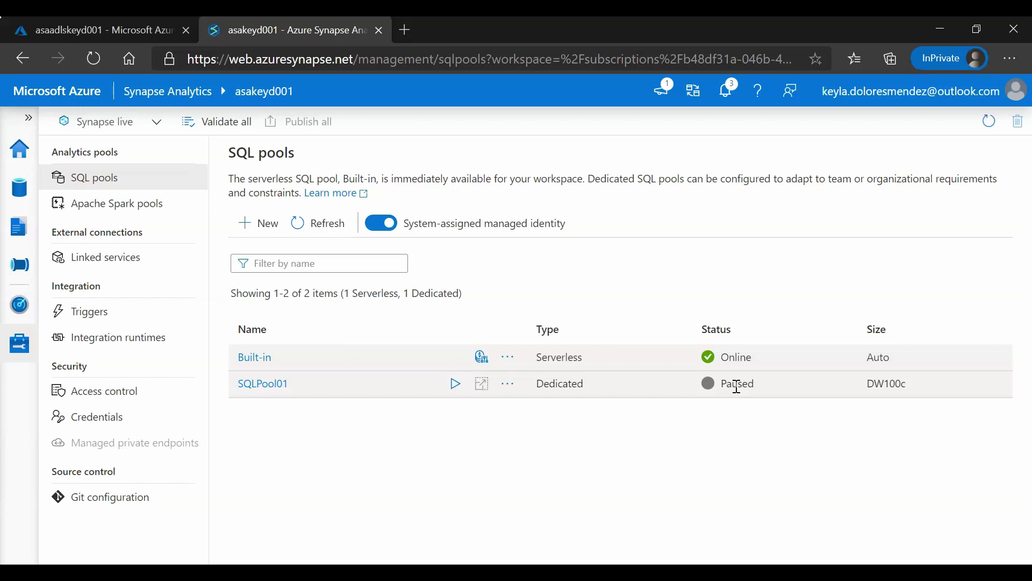
pyautogui.moveTo(865, 383); pyautogui.dragTo(919, 376)
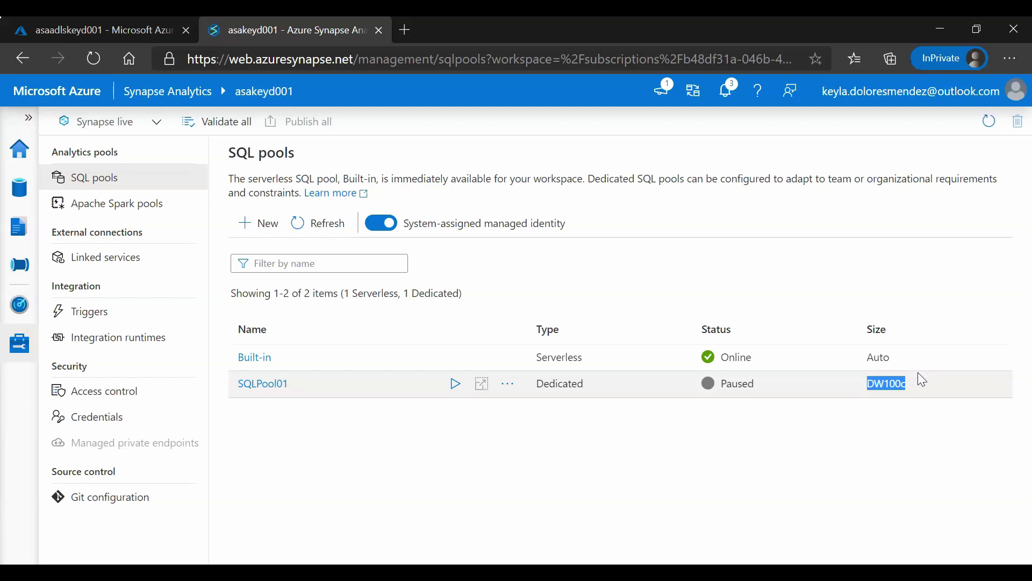
pyautogui.click(549, 355)
pyautogui.doubleClick(549, 356)
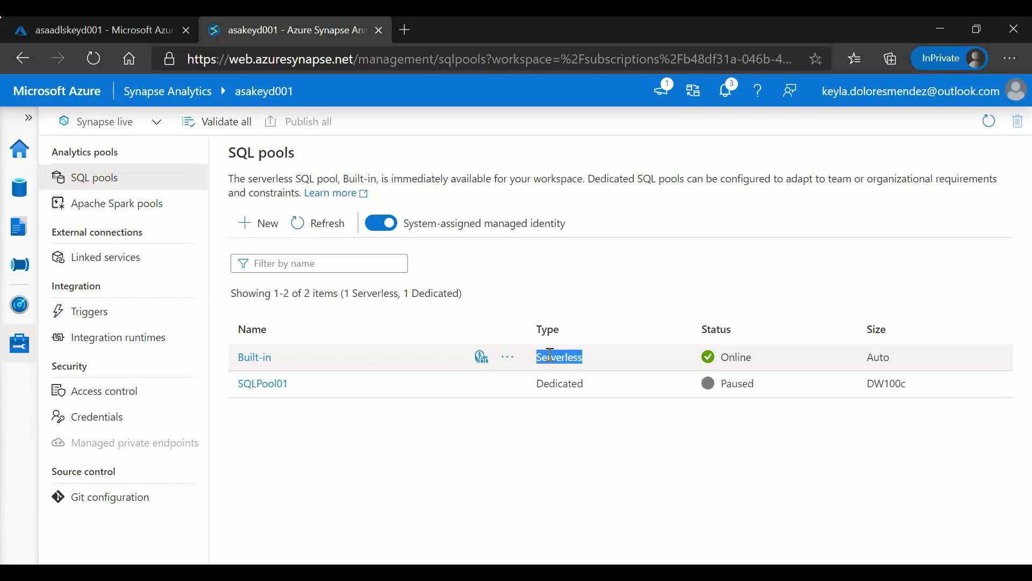
# - Create a new SQL script in the Develop hub and hide its properties
pyautogui.click(28, 118)
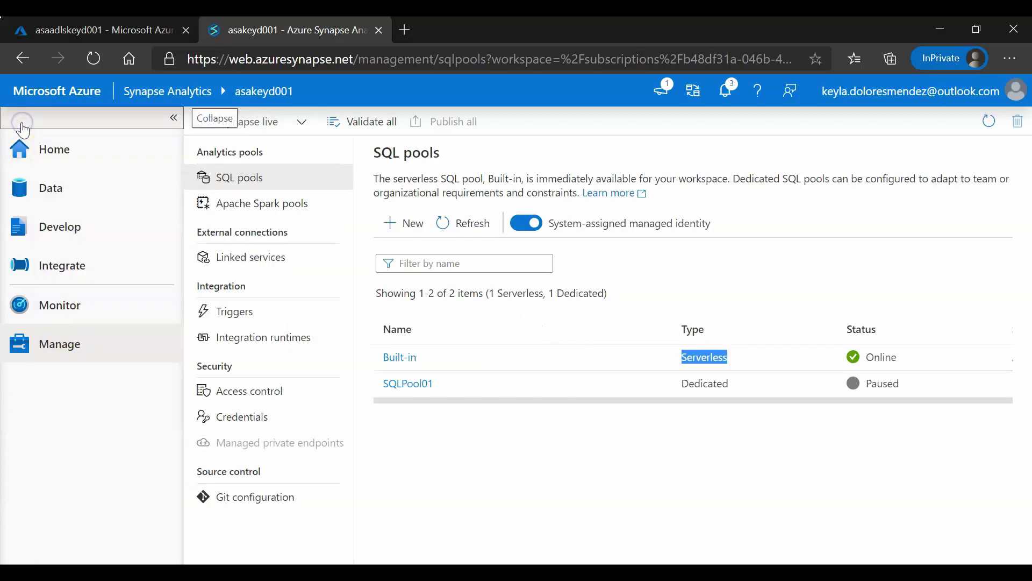
pyautogui.click(61, 229)
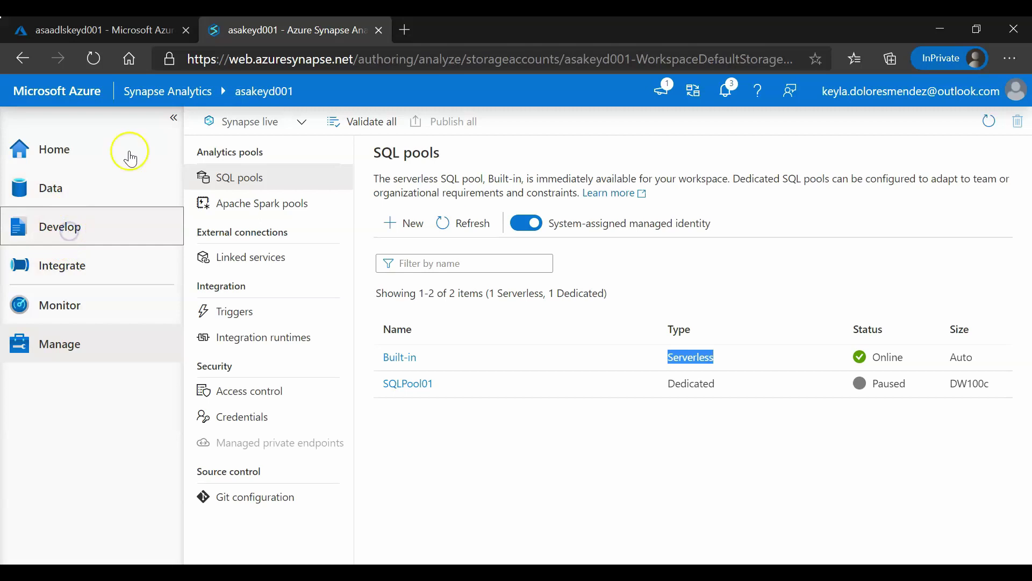
pyautogui.click(138, 123)
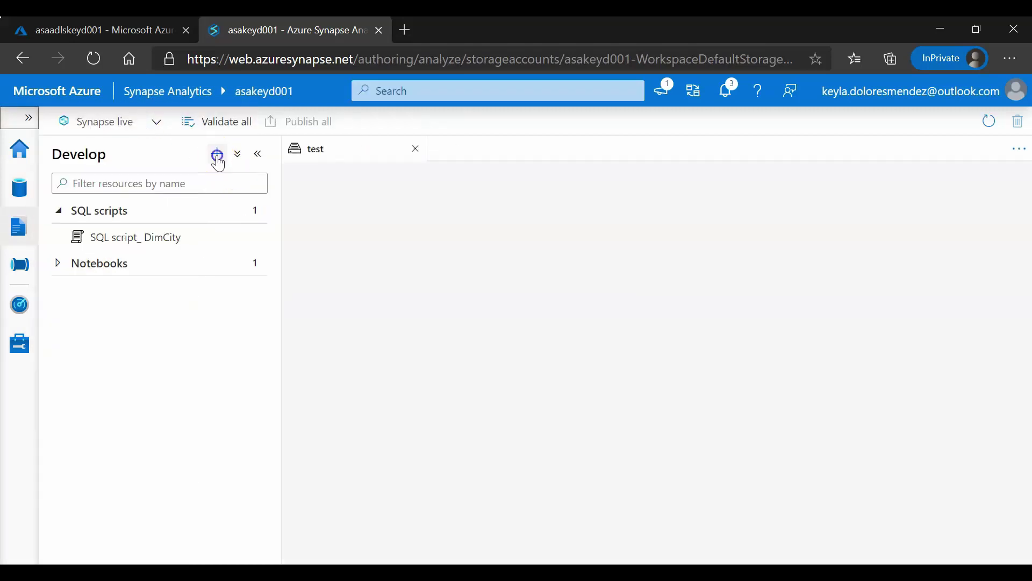
pyautogui.click(218, 156)
pyautogui.click(239, 177)
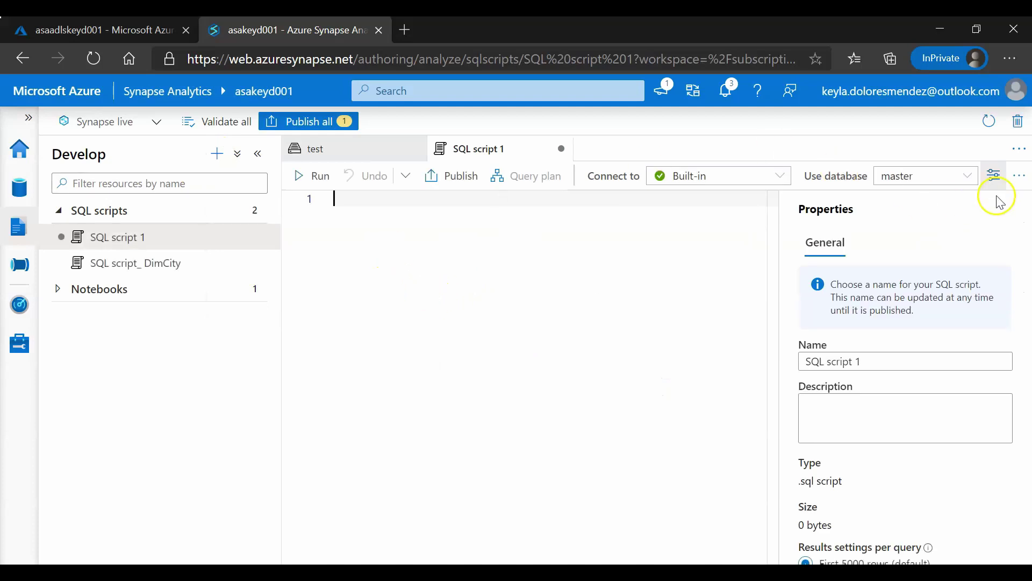
pyautogui.click(994, 176)
# - Write CREATE DATABASE SQLOnDemand001 in the script and run it on the Built-in pool against master
pyautogui.click(415, 241)
pyautogui.write('CR')
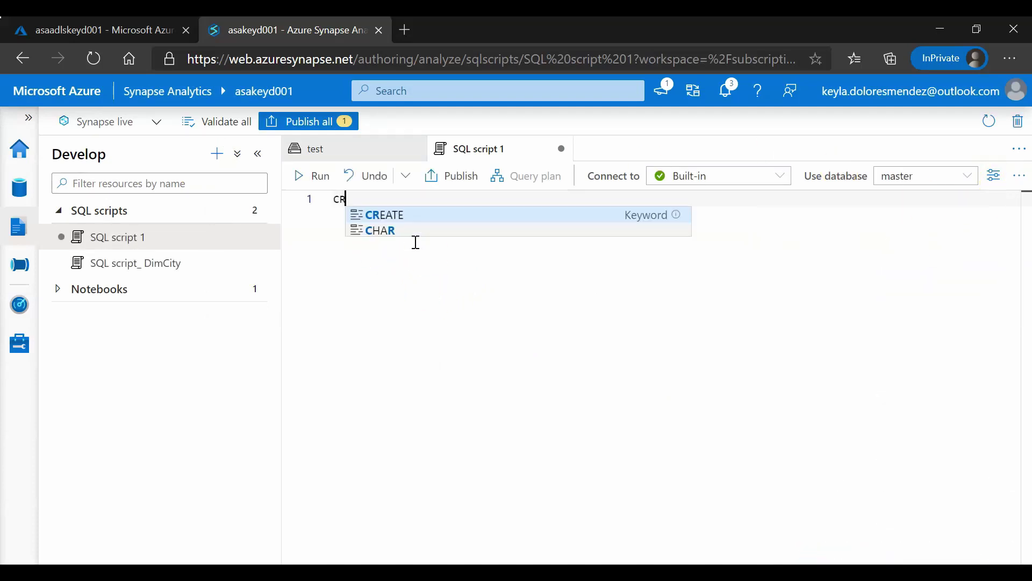
pyautogui.press('Tab')
pyautogui.write('DATABASE')
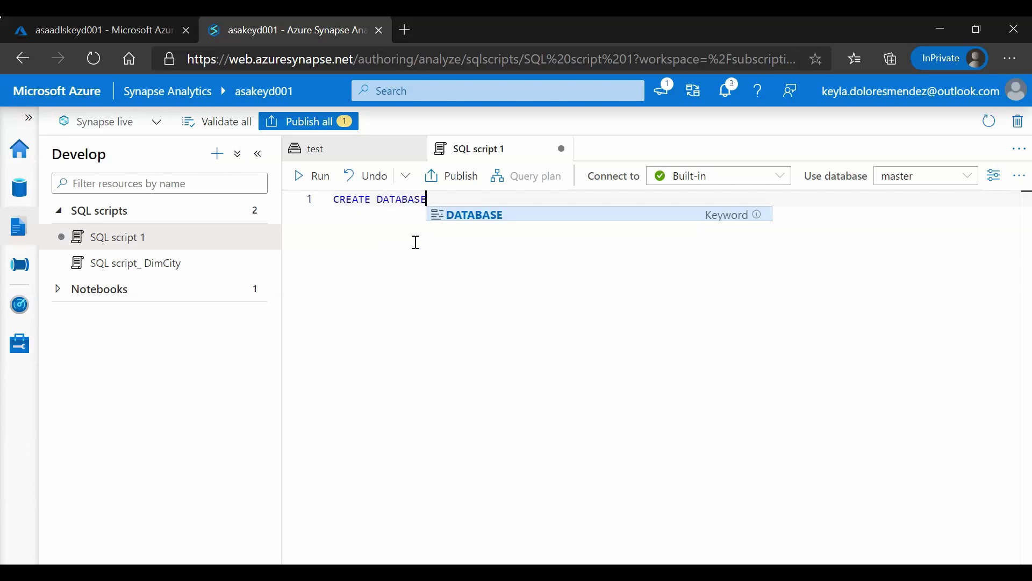
pyautogui.write(' SQLOn')
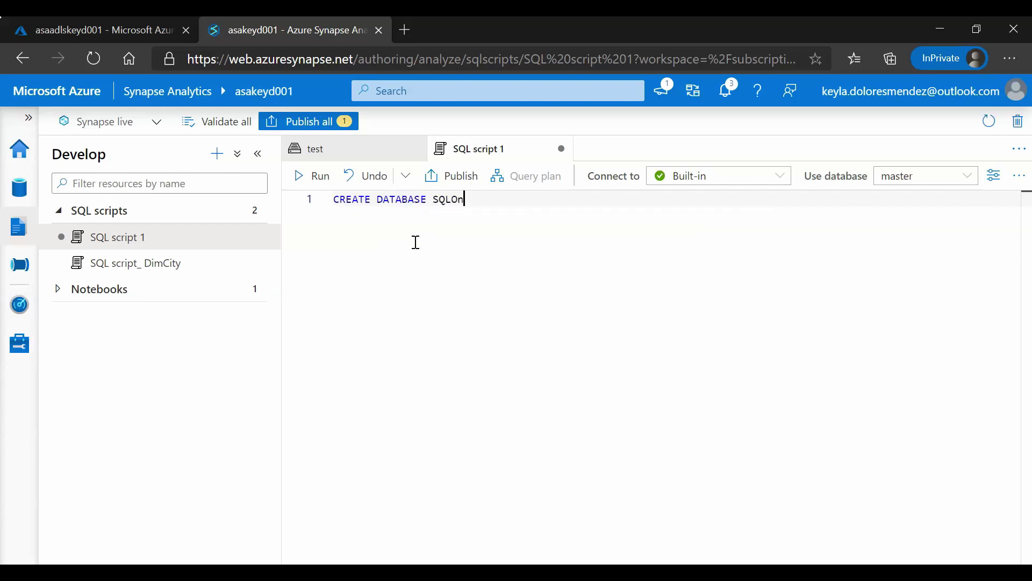
pyautogui.write('Demand001')
pyautogui.click(309, 175)
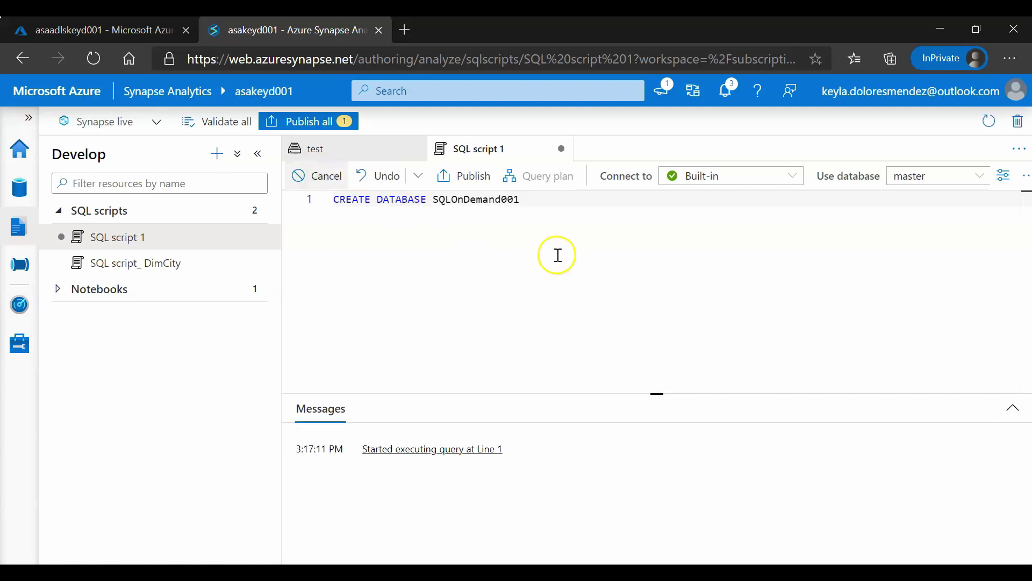
# - Check the query's execution messages and close SQL script 1, discarding its changes
pyautogui.click(378, 411)
pyautogui.click(561, 149)
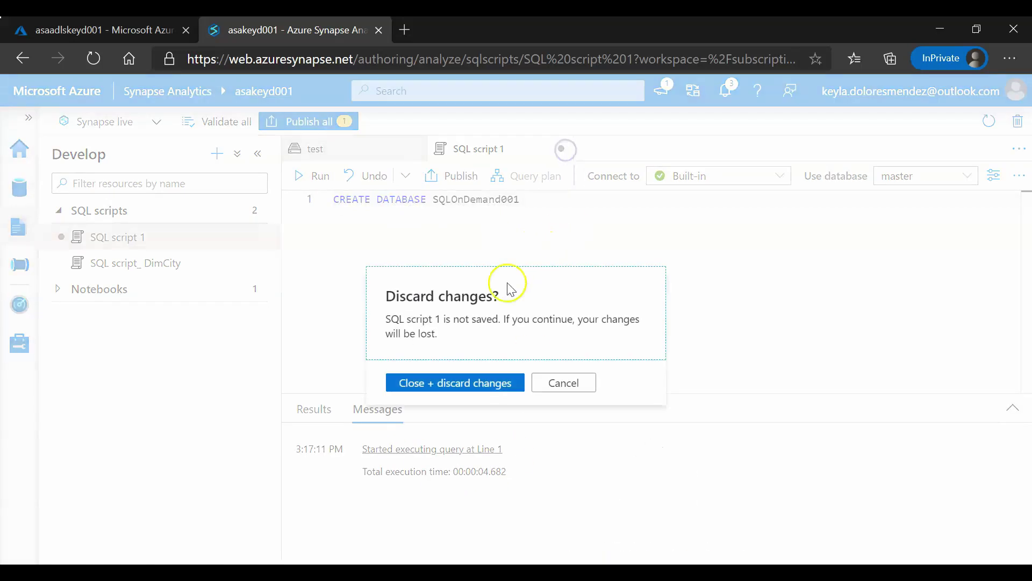
pyautogui.click(487, 383)
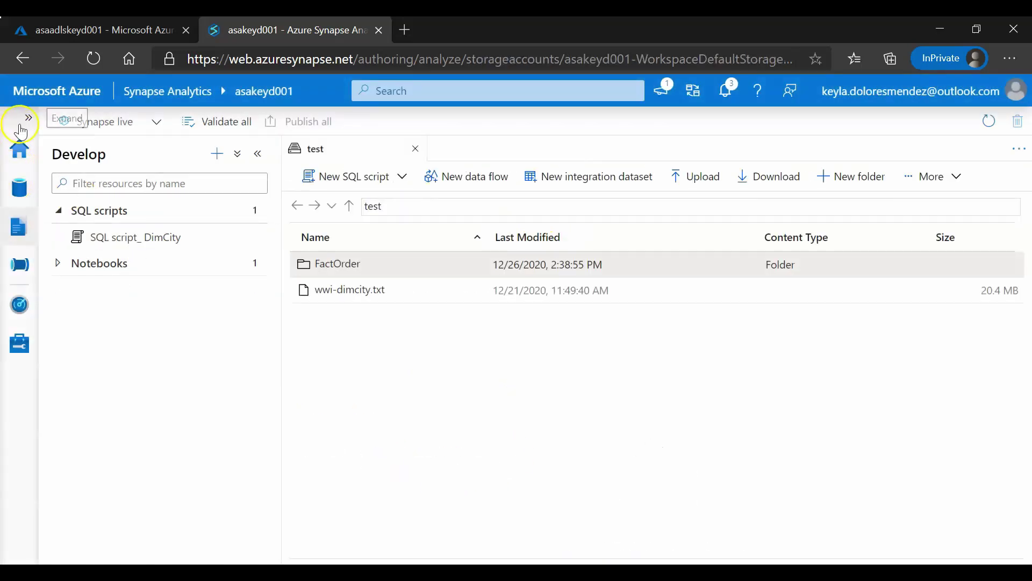
# - Refresh the workspace databases in the Data hub and expand SQLOnDemand001
pyautogui.click(21, 125)
pyautogui.click(54, 193)
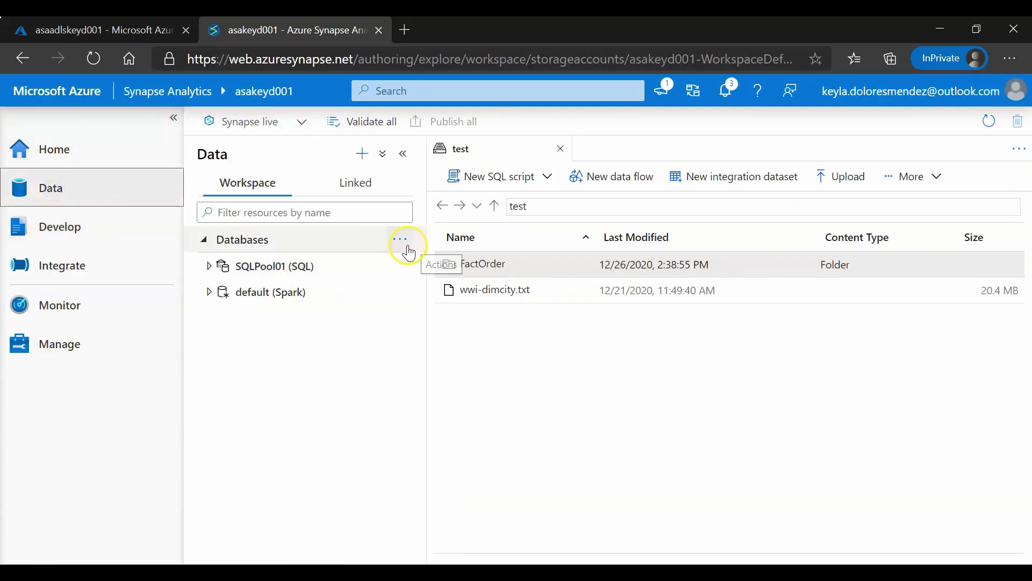
pyautogui.click(401, 240)
pyautogui.click(425, 266)
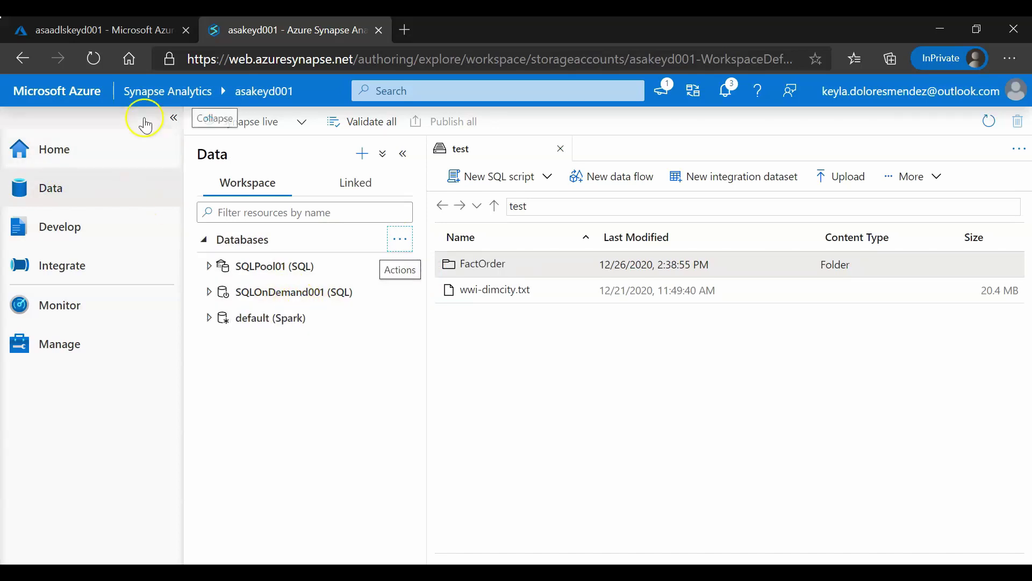
pyautogui.click(173, 117)
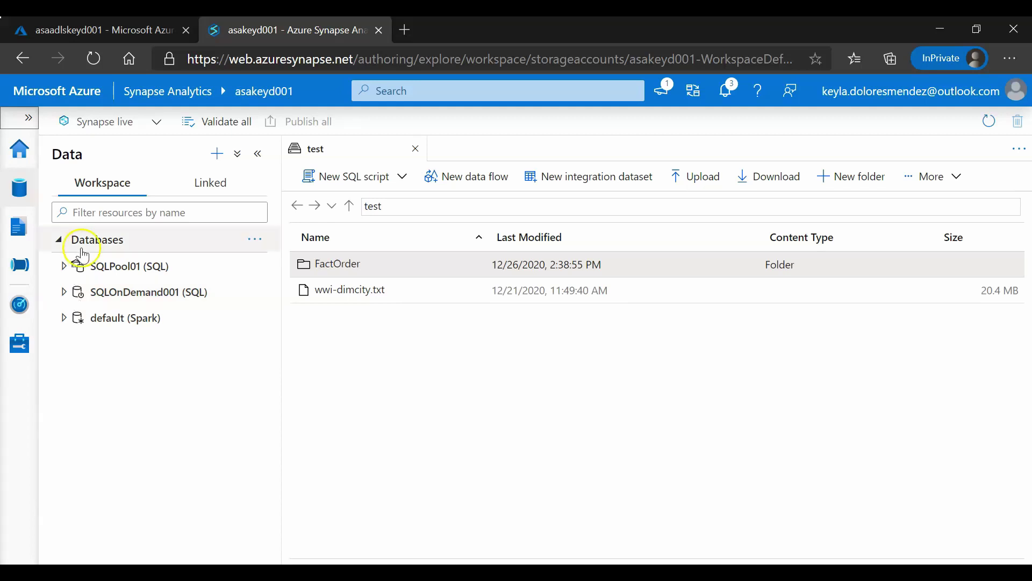
pyautogui.click(130, 295)
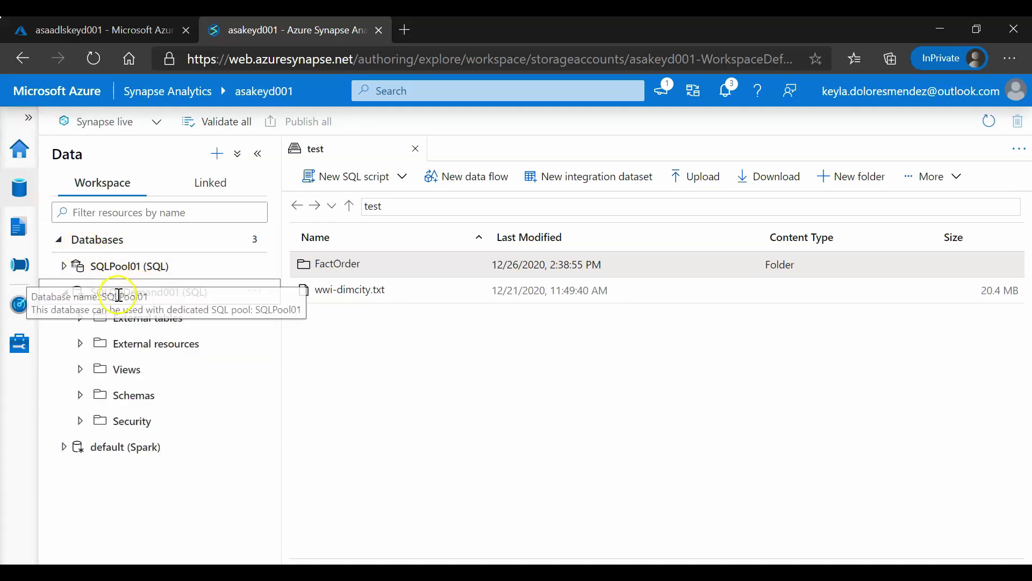
pyautogui.click(20, 226)
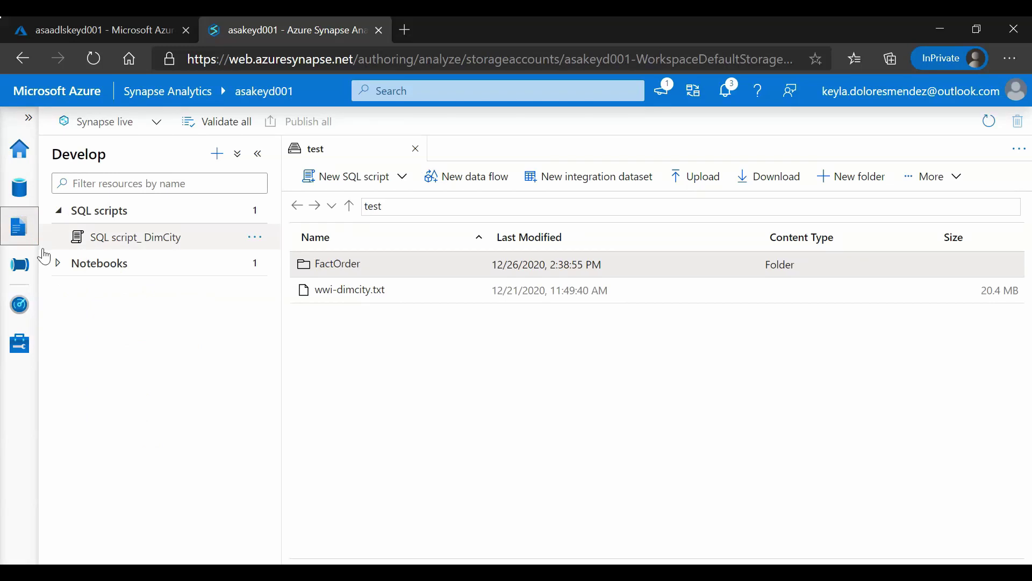
pyautogui.click(218, 153)
pyautogui.click(240, 177)
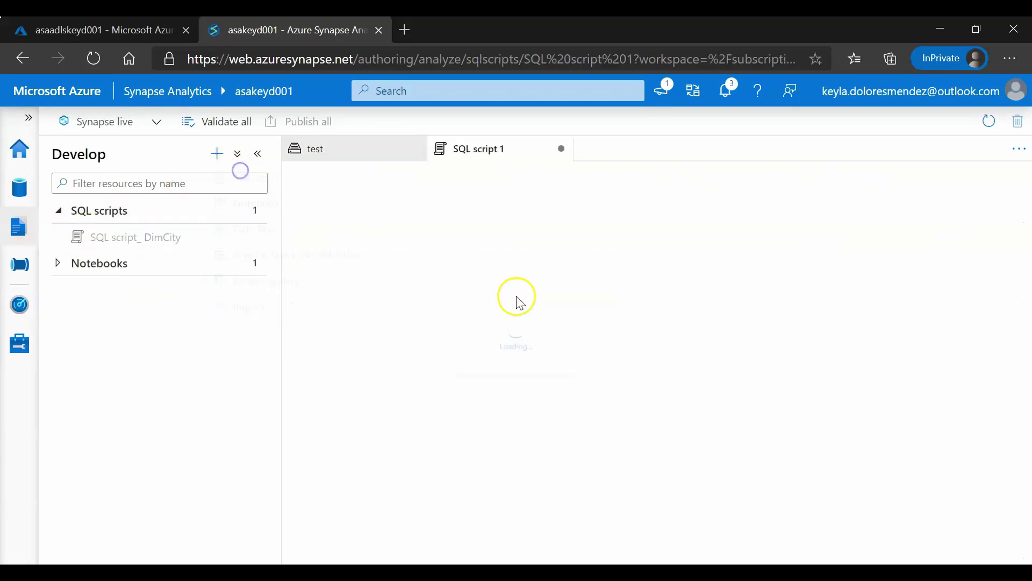
pyautogui.hotkey('ctrl', 'v')
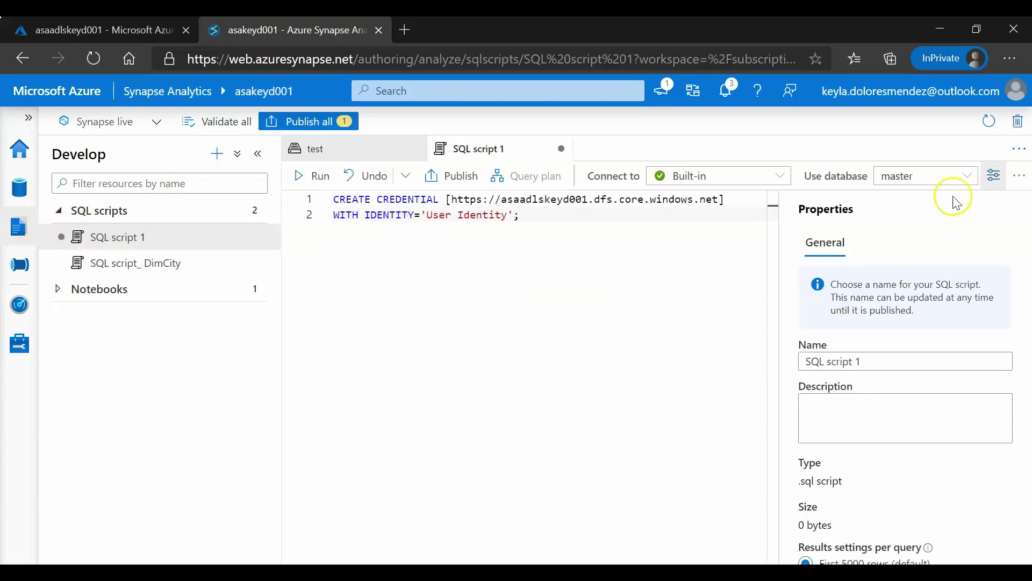
pyautogui.click(994, 176)
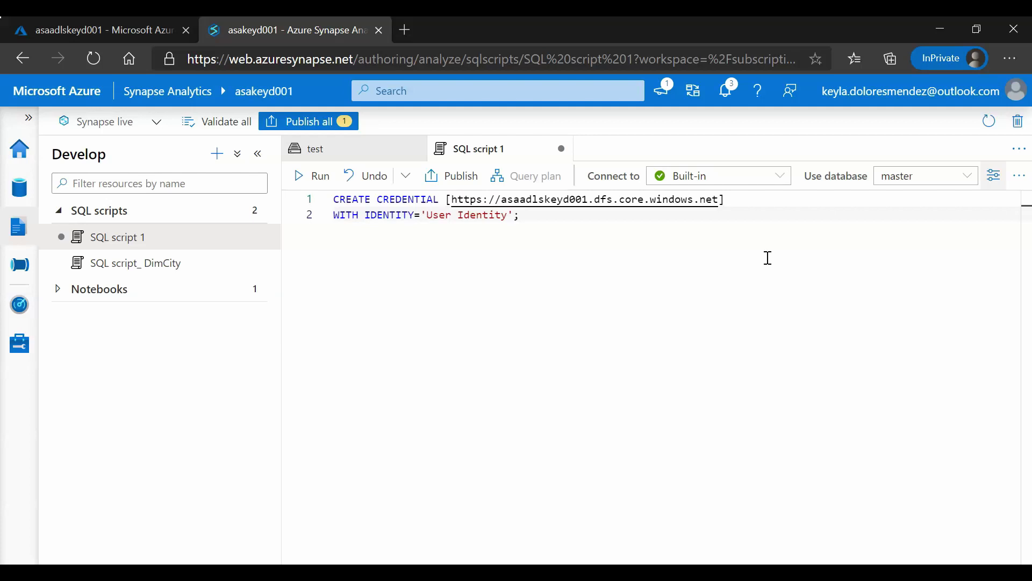
# - Run the credential script against the SQLOnDemand001 database and close it, discarding its changes
pyautogui.doubleClick(536, 199)
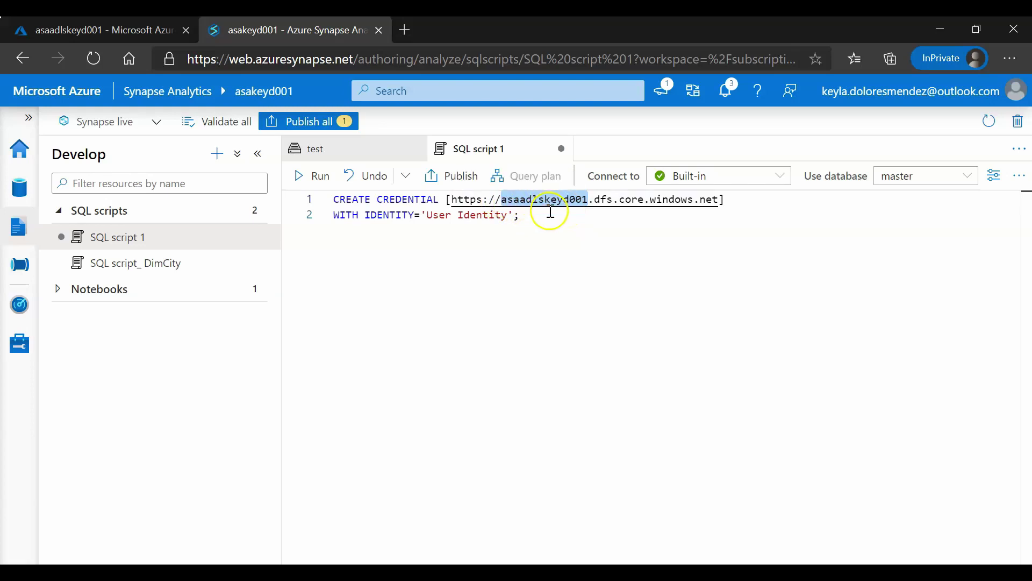
pyautogui.click(563, 236)
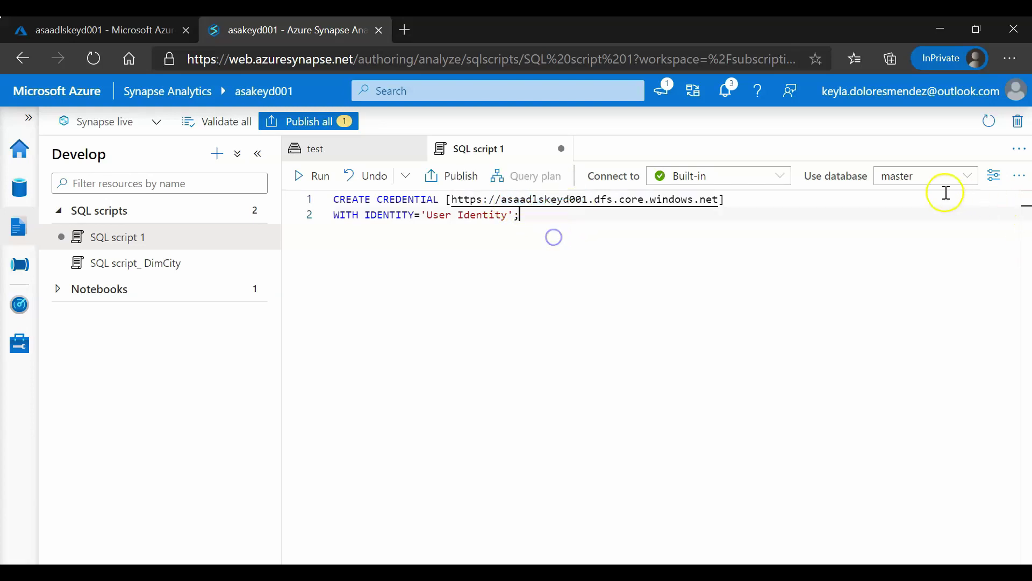
pyautogui.click(928, 261)
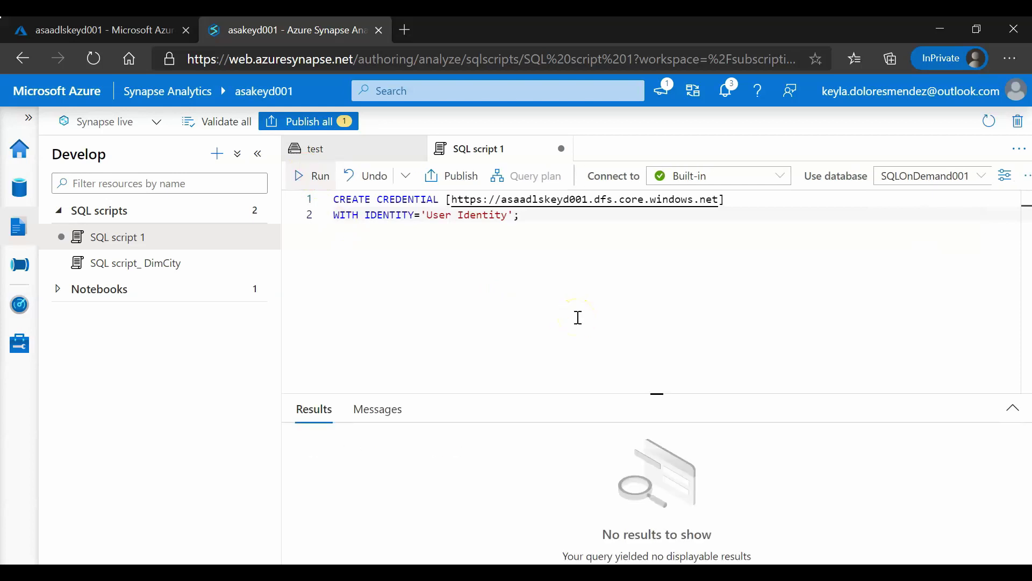
pyautogui.click(561, 149)
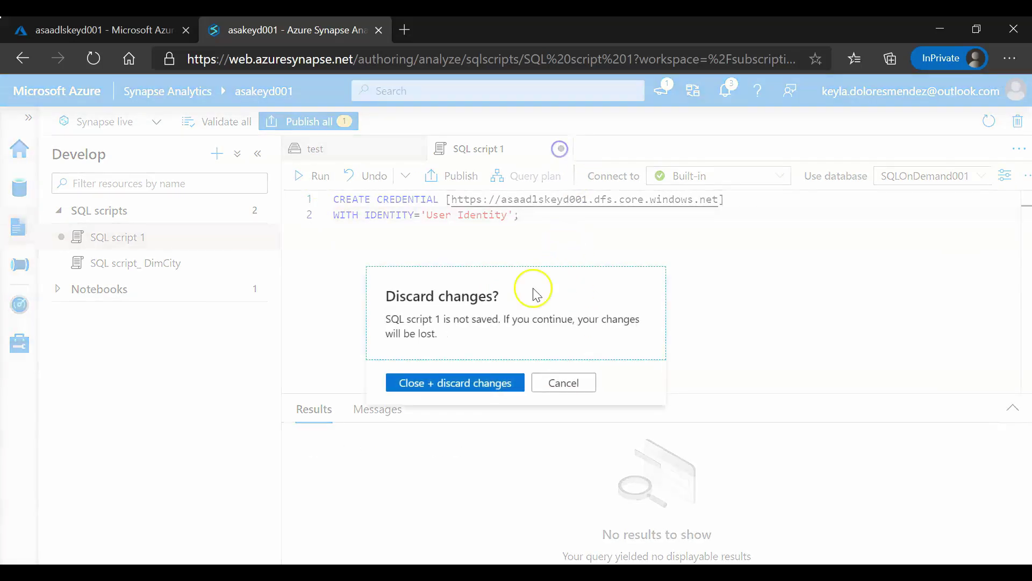
pyautogui.click(501, 383)
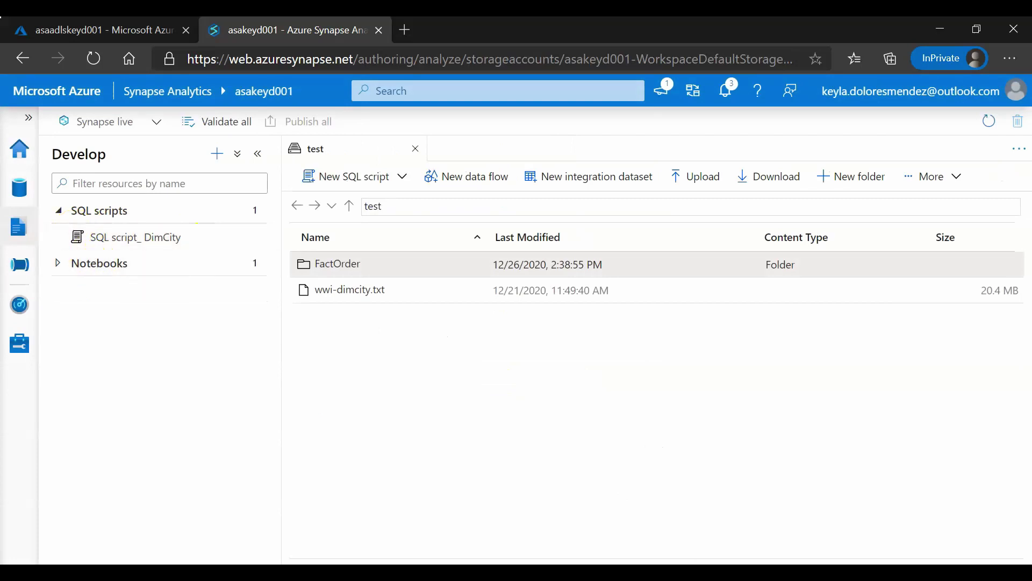
# - Open the FactOrder folder of the test container in the linked data and look through its parquet files
pyautogui.click(22, 199)
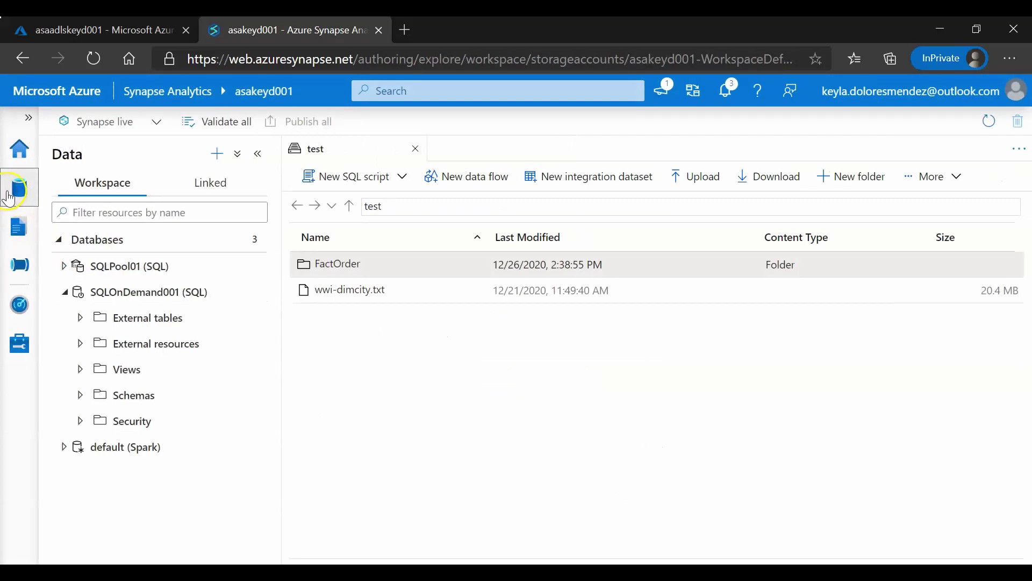
pyautogui.click(203, 184)
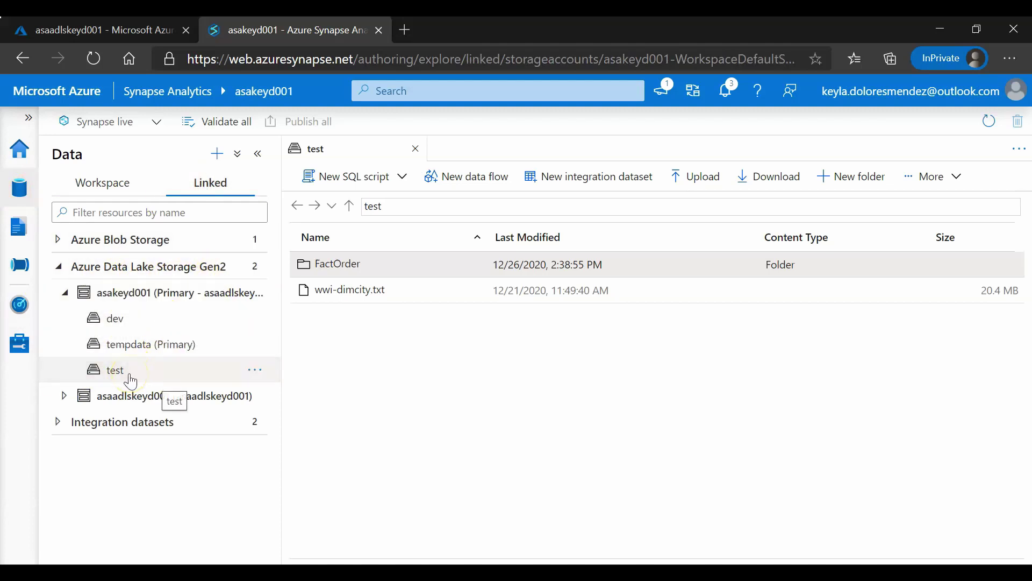
pyautogui.doubleClick(362, 266)
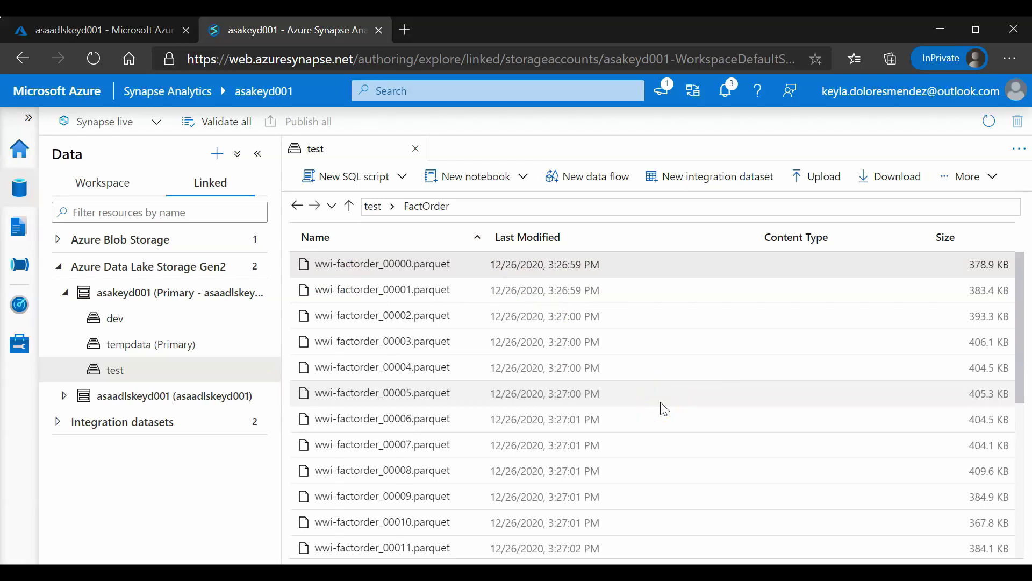
pyautogui.click(683, 403)
pyautogui.scroll(-3, 686, 410)
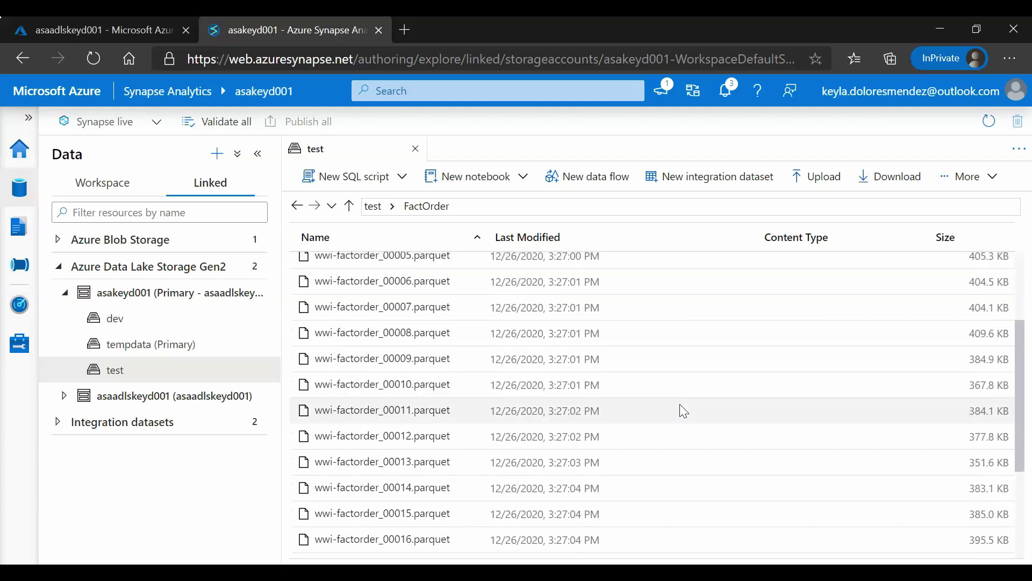
pyautogui.scroll(-4, 682, 411)
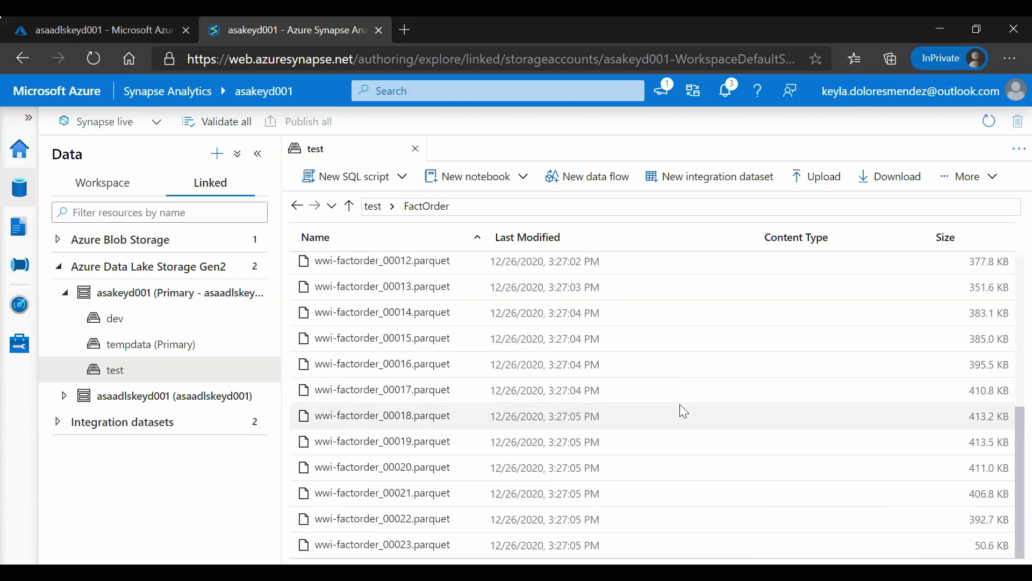
pyautogui.scroll(5, 683, 411)
pyautogui.scroll(2, 683, 411)
# - Create a SQL script selecting the top 100 rows from wwi-factorder_00000.parquet in the FactOrder folder
pyautogui.click(386, 272)
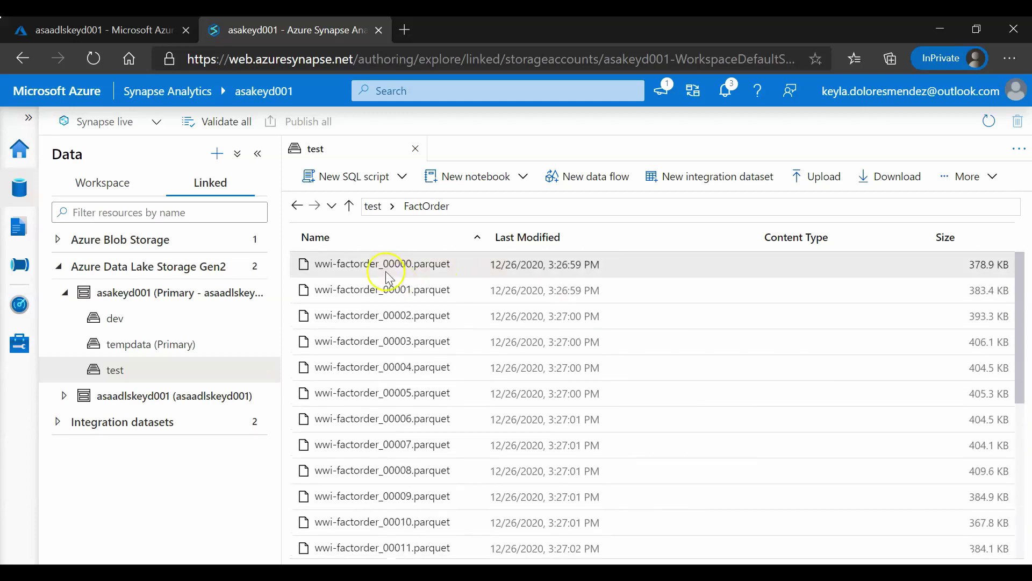
pyautogui.rightClick(385, 273)
pyautogui.click(448, 284)
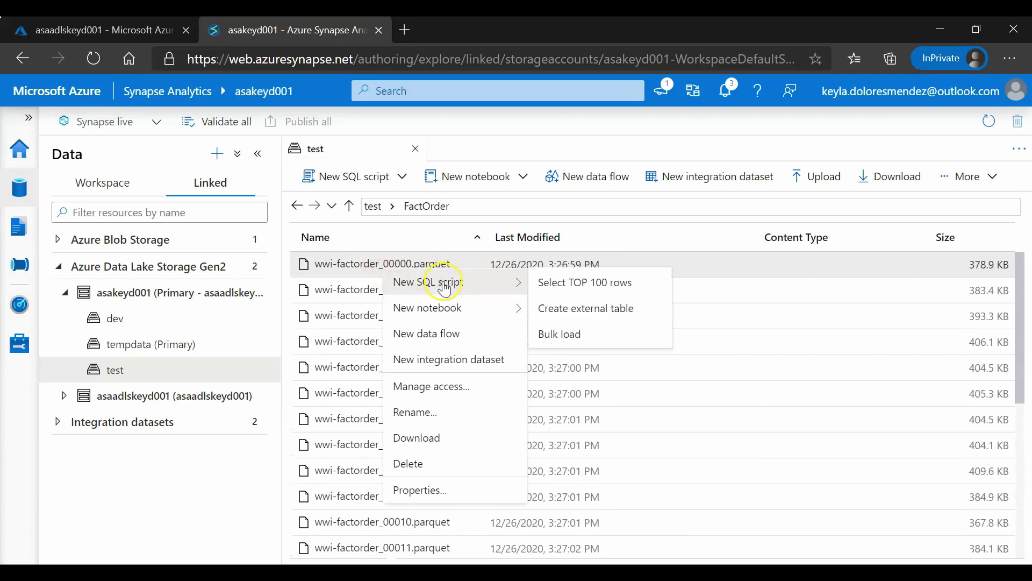
pyautogui.click(569, 292)
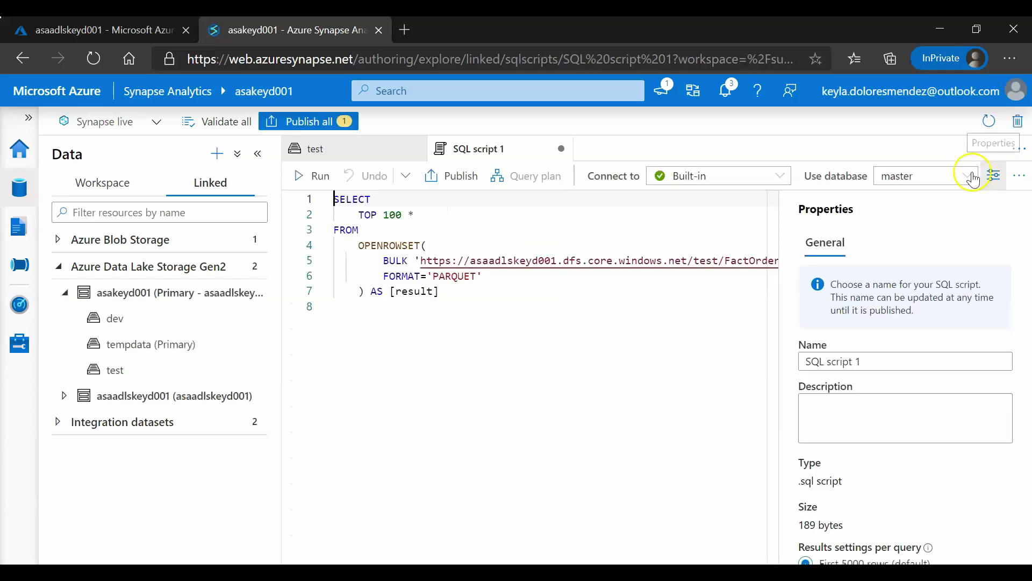
# - Set the script to use the SQLOnDemand001 database and hide the script properties
pyautogui.click(966, 174)
pyautogui.click(930, 249)
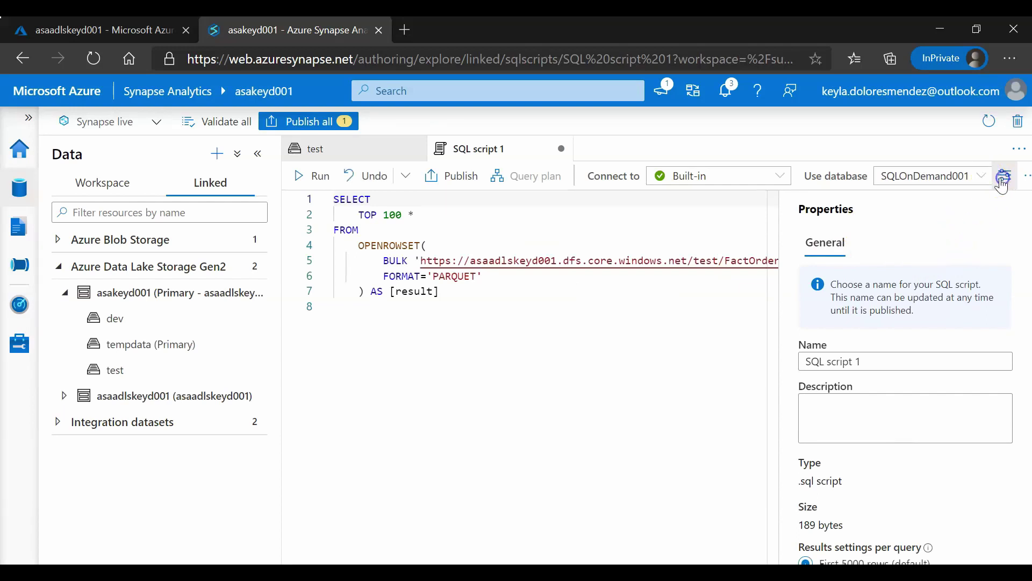
pyautogui.click(1003, 177)
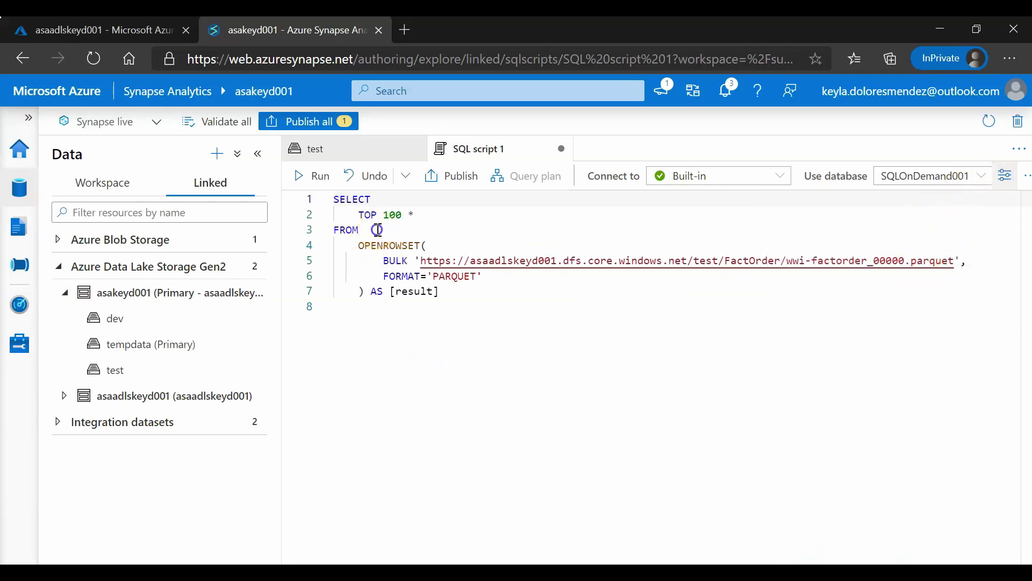
# - Examine the generated query's SELECT clause, OPENROWSET function, parquet format option and BULK file path
pyautogui.moveTo(366, 230); pyautogui.dragTo(326, 207)
pyautogui.doubleClick(387, 247)
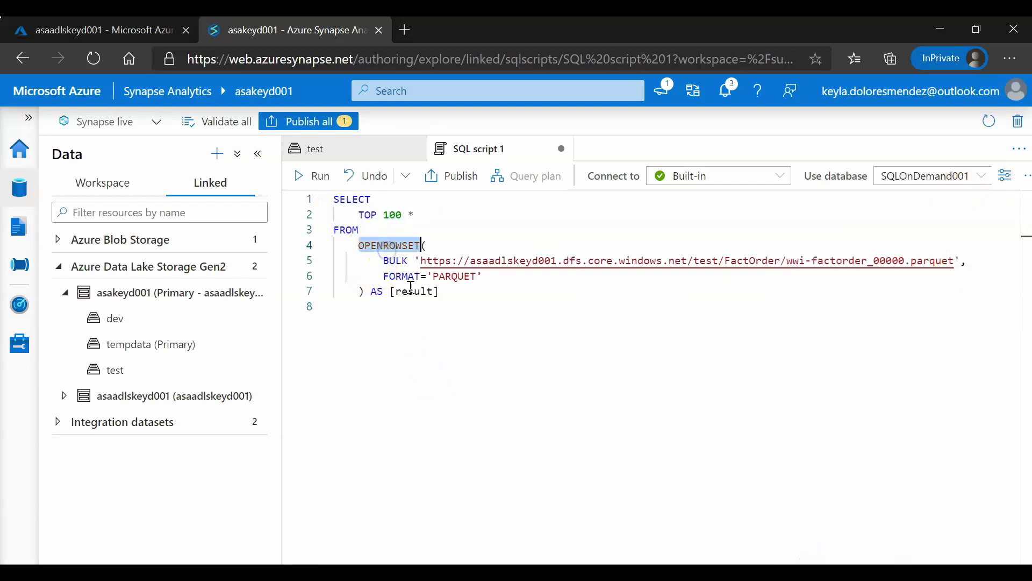
pyautogui.click(430, 333)
pyautogui.click(430, 333)
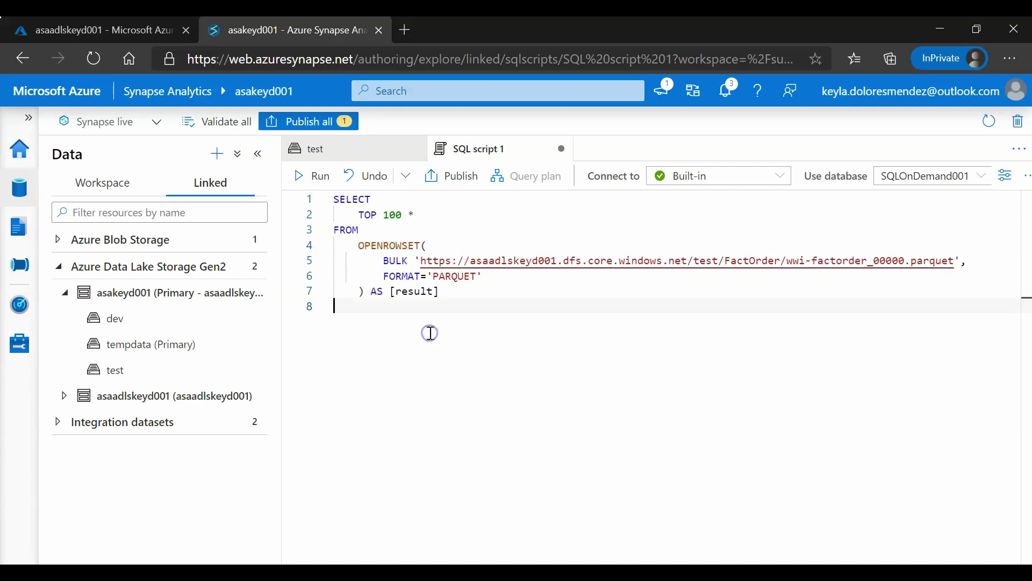
pyautogui.moveTo(388, 276); pyautogui.dragTo(487, 278)
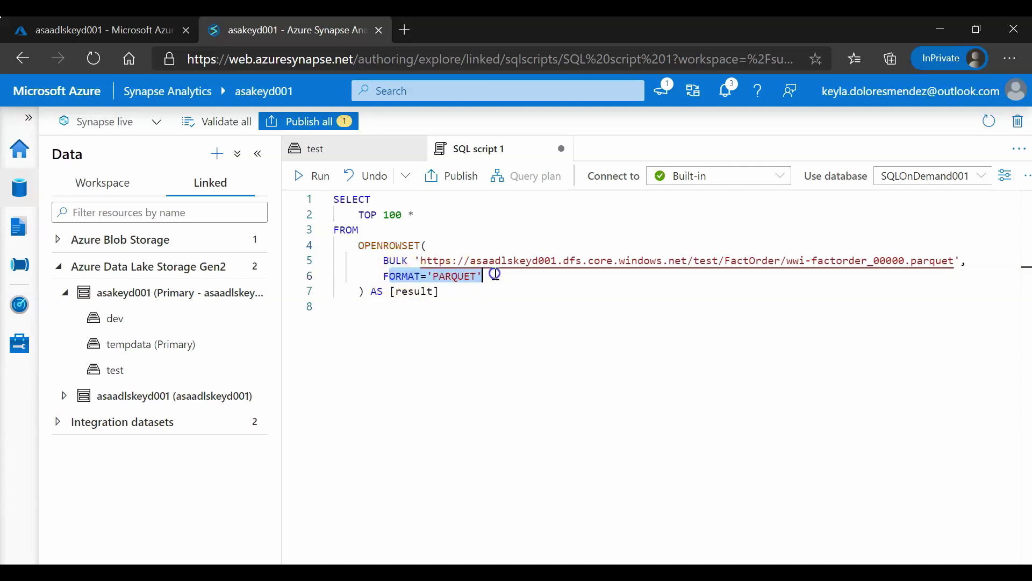
pyautogui.click(495, 277)
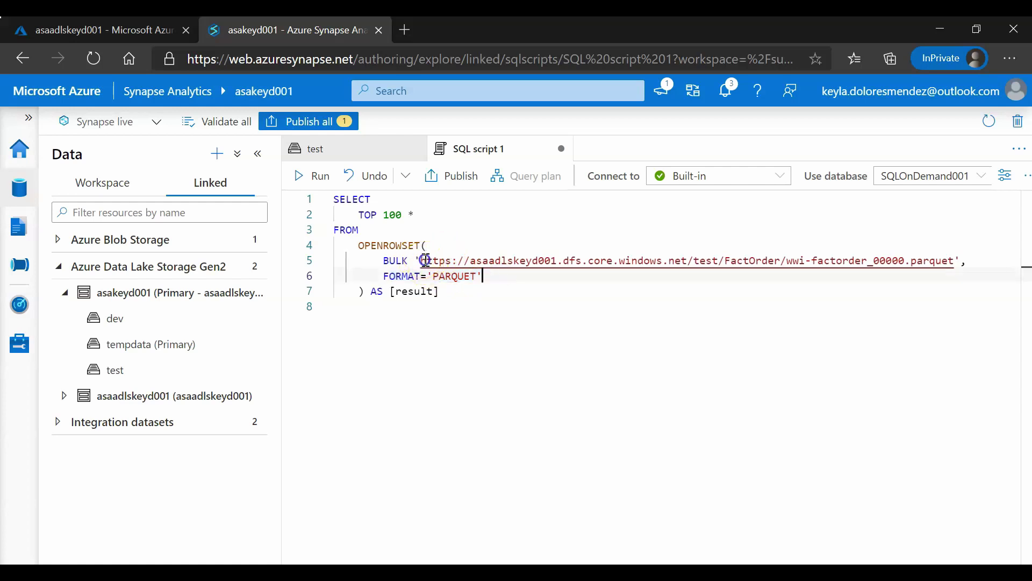
pyautogui.moveTo(422, 261); pyautogui.dragTo(948, 260)
pyautogui.click(805, 378)
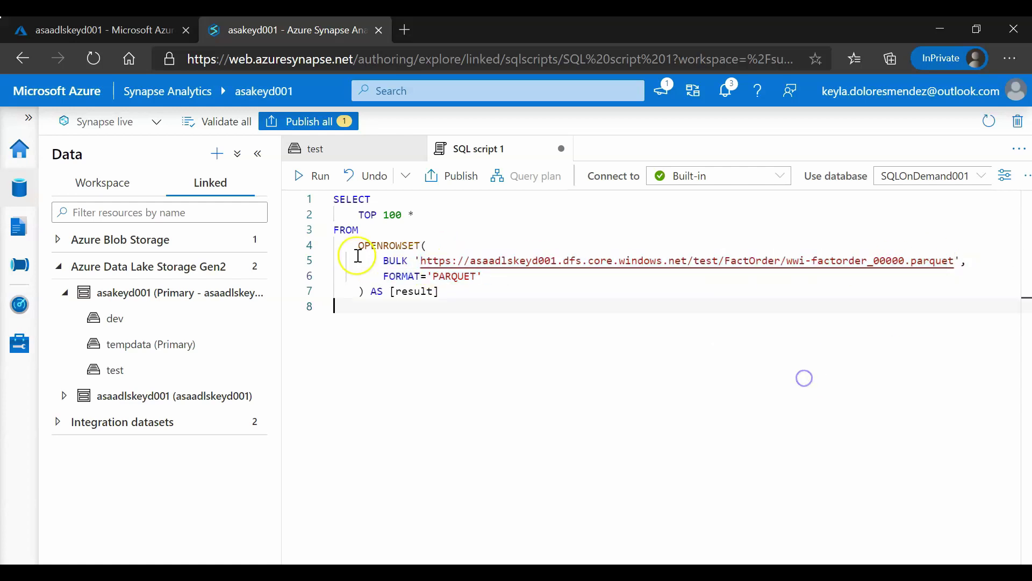
# - Run the single-file query, check the list of FactOrder parquet files in the test container, and return to the script
pyautogui.click(302, 175)
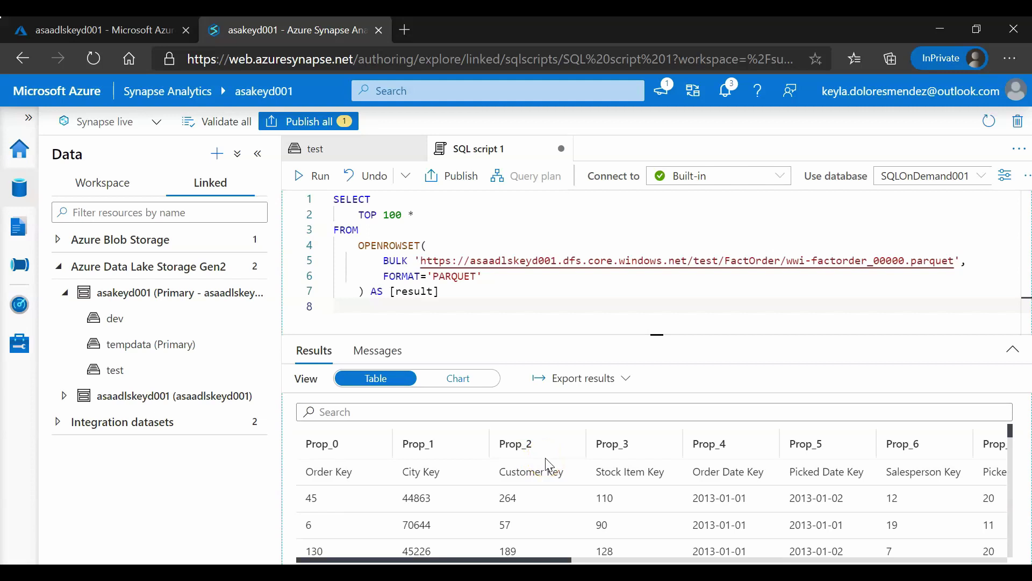
pyautogui.click(545, 383)
pyautogui.click(375, 153)
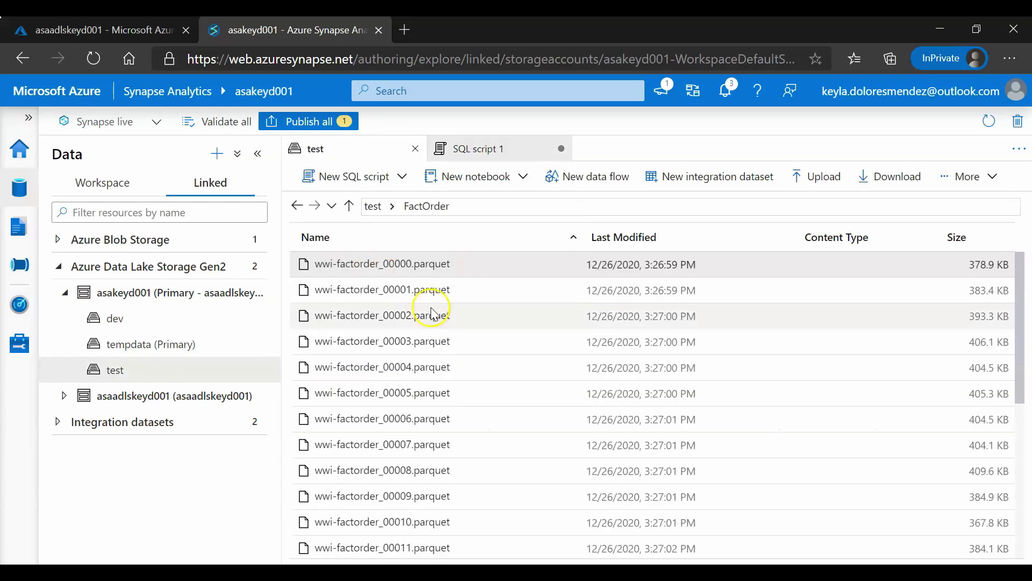
pyautogui.click(515, 156)
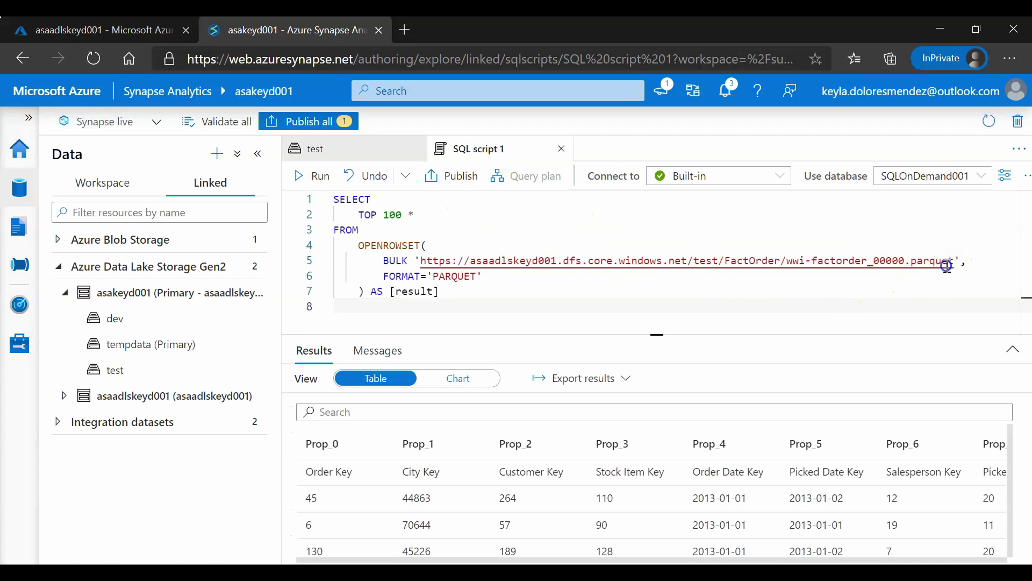
# - Replace the file name wwi-factorder_00000.parquet in the BULK path with * and run the query over the whole FactOrder folder
pyautogui.moveTo(954, 262); pyautogui.dragTo(789, 260)
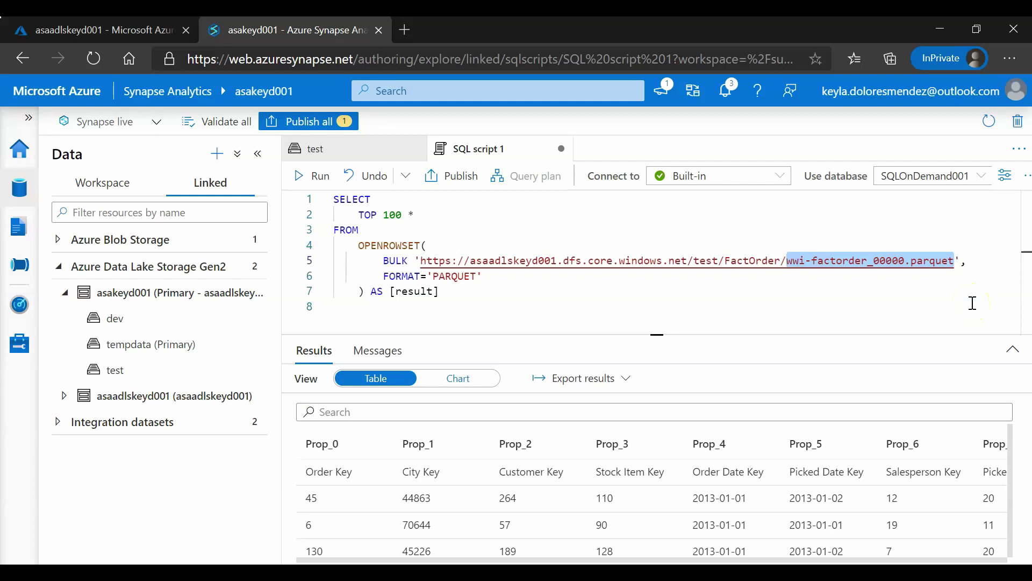
pyautogui.write('*')
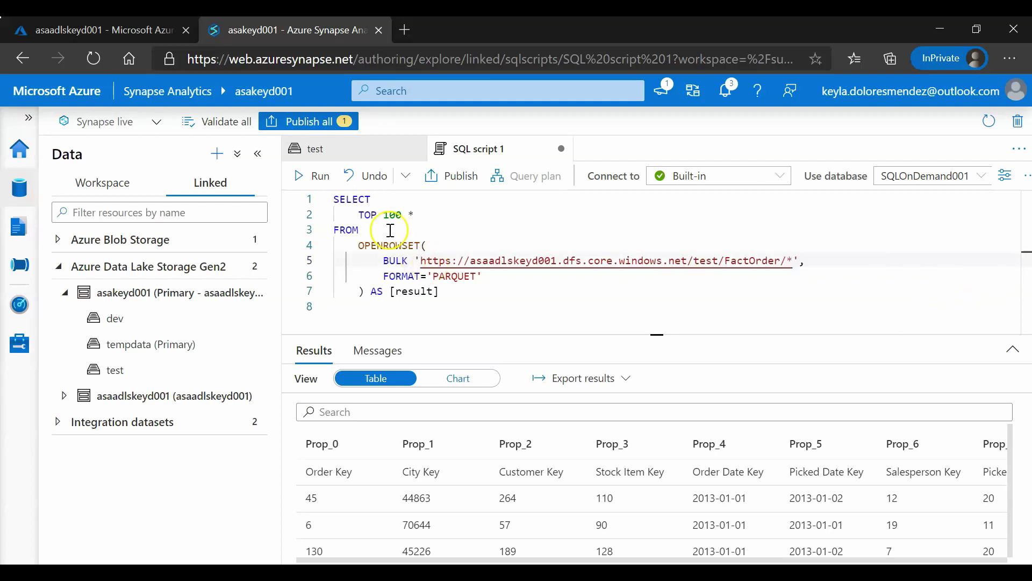
pyautogui.click(322, 192)
# - Review the wildcard query's TOP 100 clause, FactOrder path, OPENROWSET function and closing lines
pyautogui.moveTo(354, 214); pyautogui.dragTo(419, 218)
pyautogui.moveTo(789, 262); pyautogui.dragTo(421, 261)
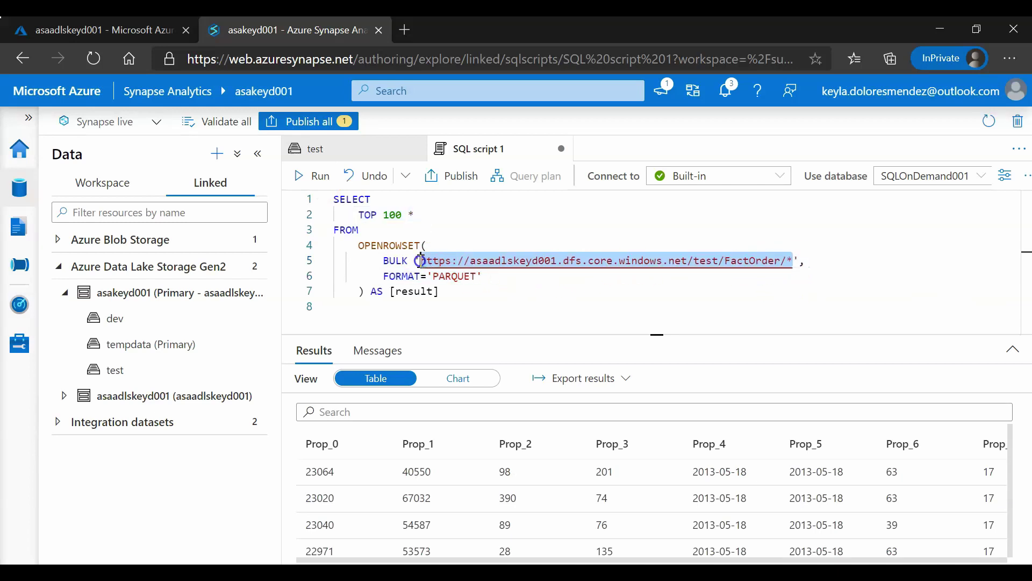
pyautogui.doubleClick(755, 261)
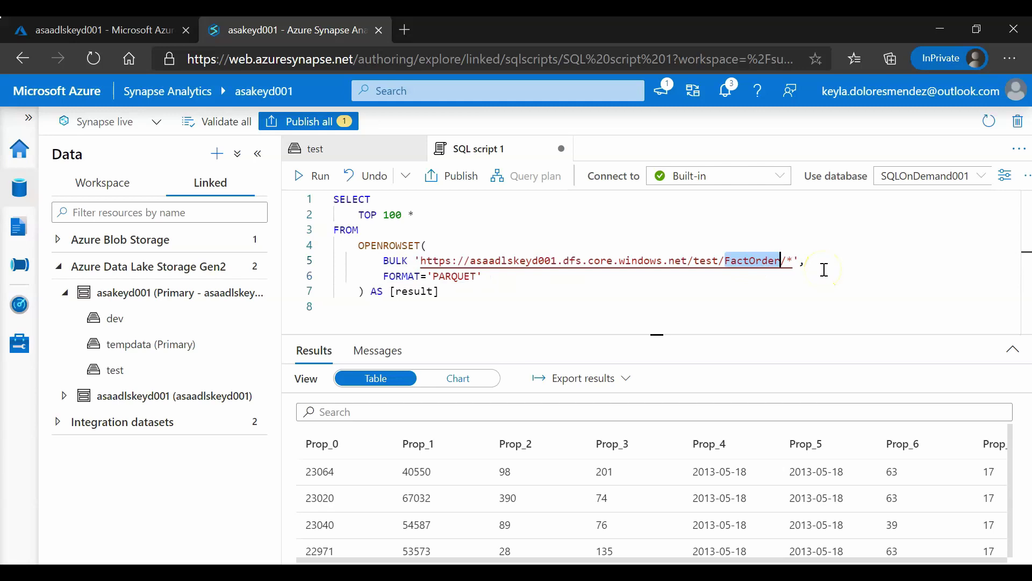
pyautogui.click(692, 324)
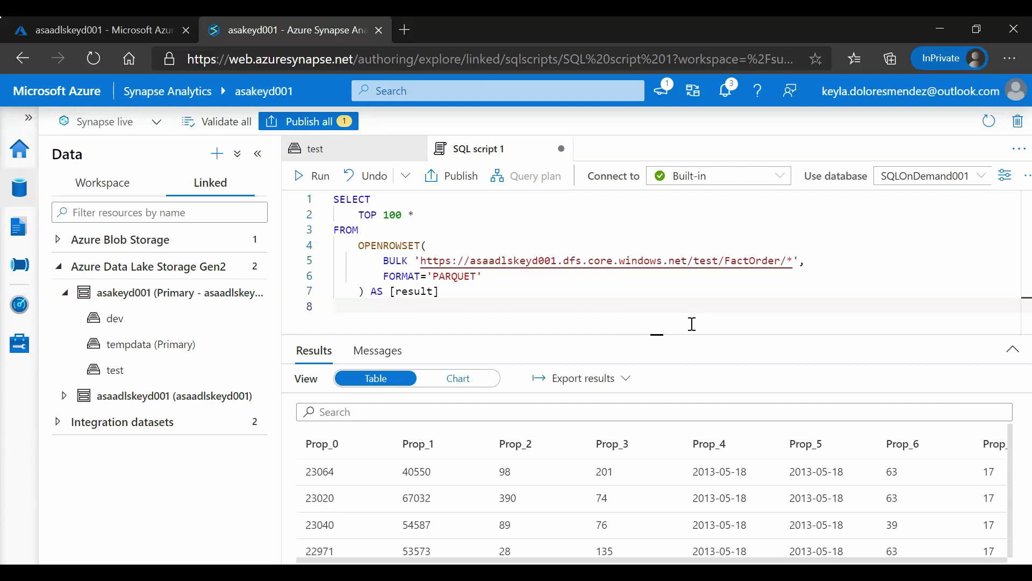
pyautogui.doubleClick(383, 246)
pyautogui.click(479, 288)
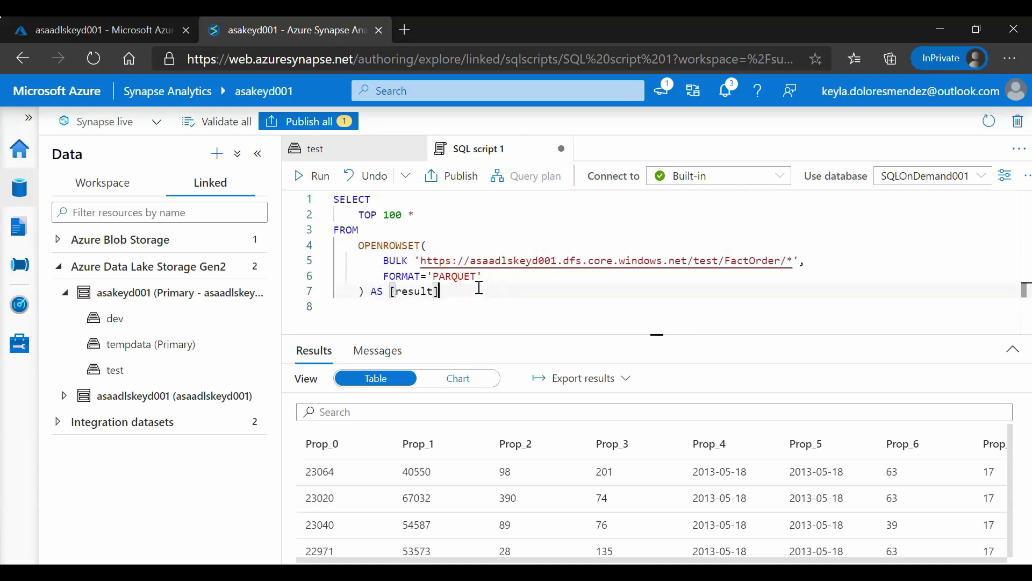
pyautogui.click(496, 278)
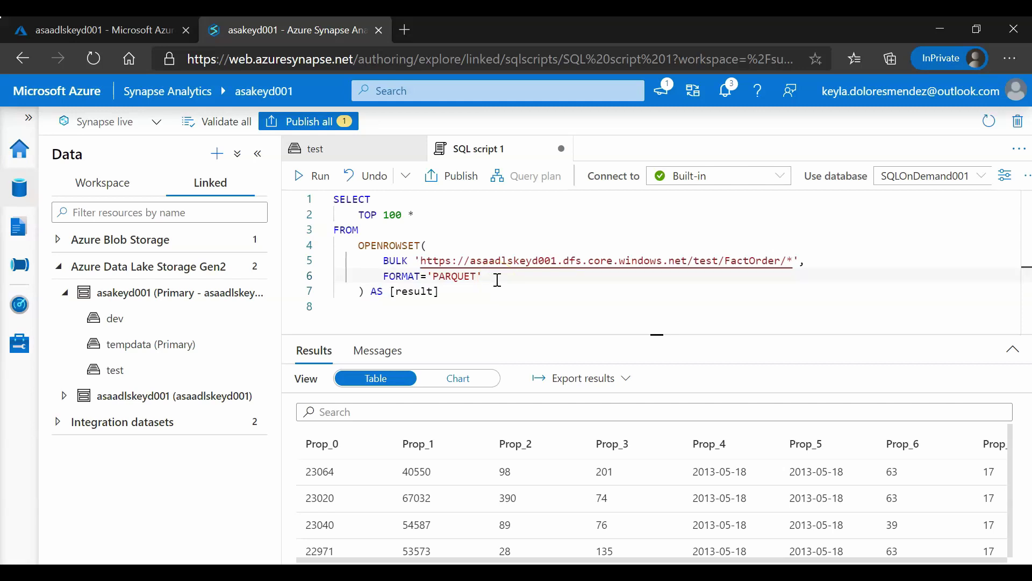
pyautogui.click(494, 283)
pyautogui.click(463, 290)
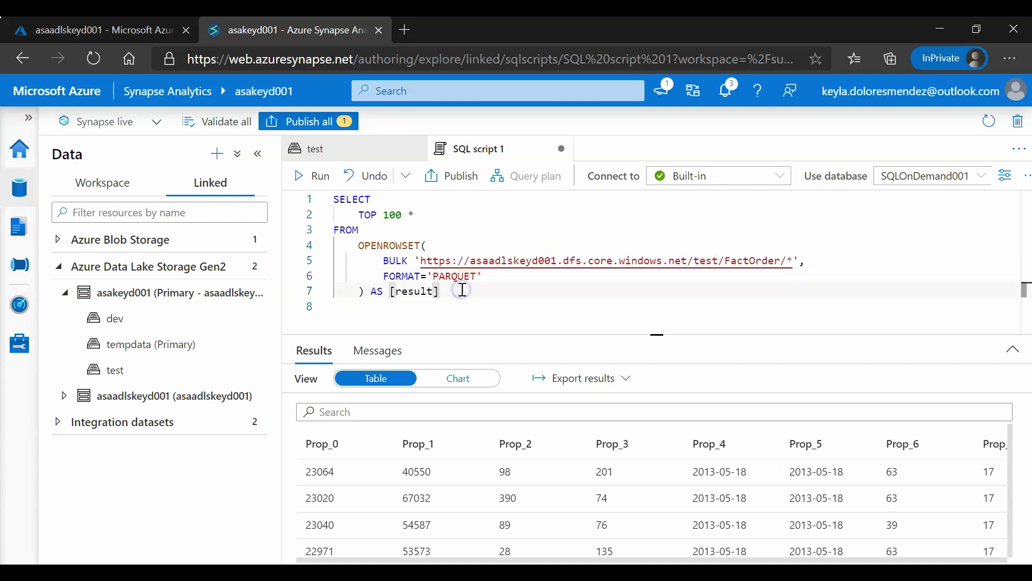
# - Add the line CREATE VIEW v_FactOrder as above the SELECT statement, plus a blank line after the query
pyautogui.press('Return')
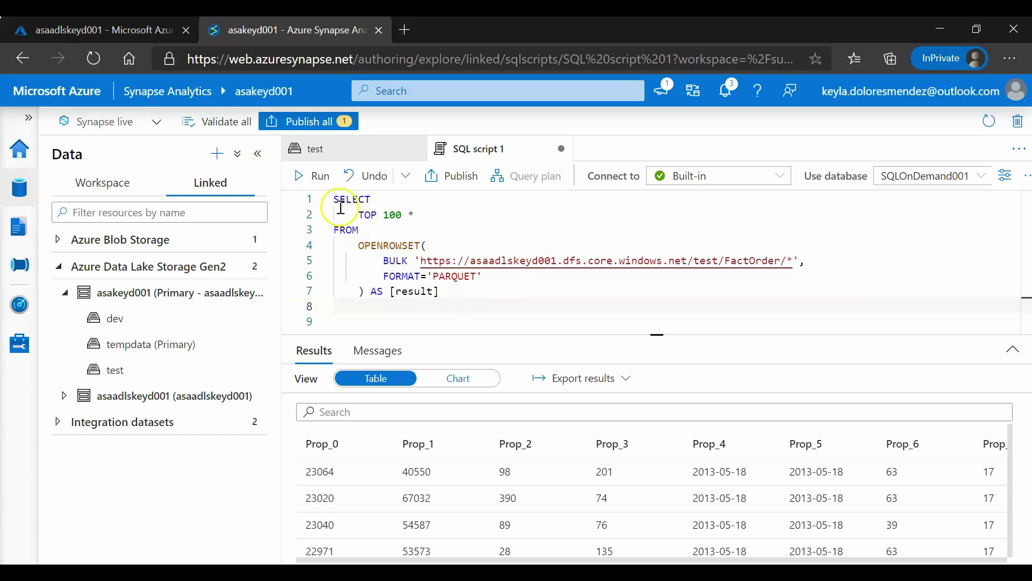
pyautogui.moveTo(332, 200); pyautogui.dragTo(413, 202)
pyautogui.press('Return')
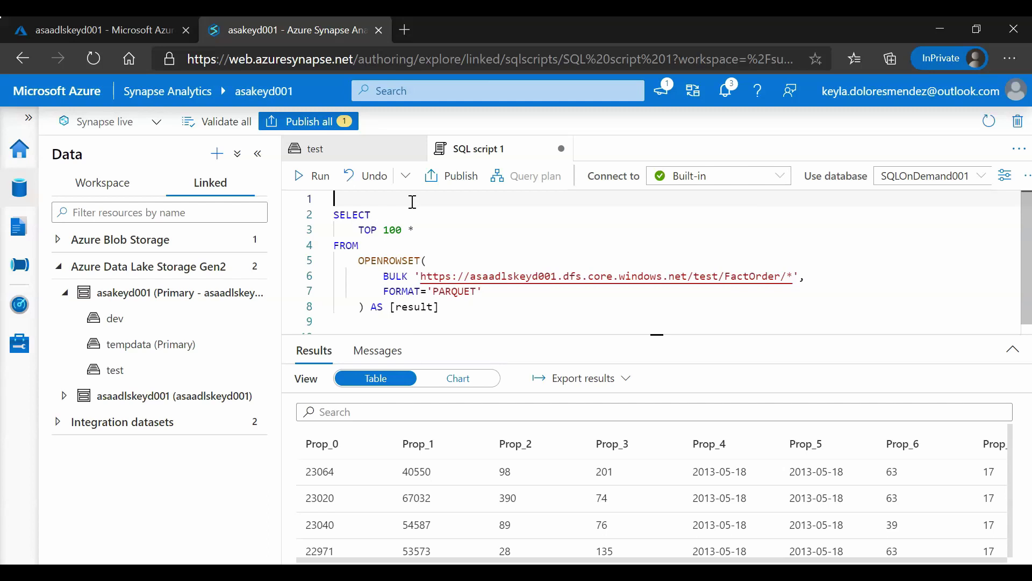
pyautogui.write('create VIEW v_FactOre')
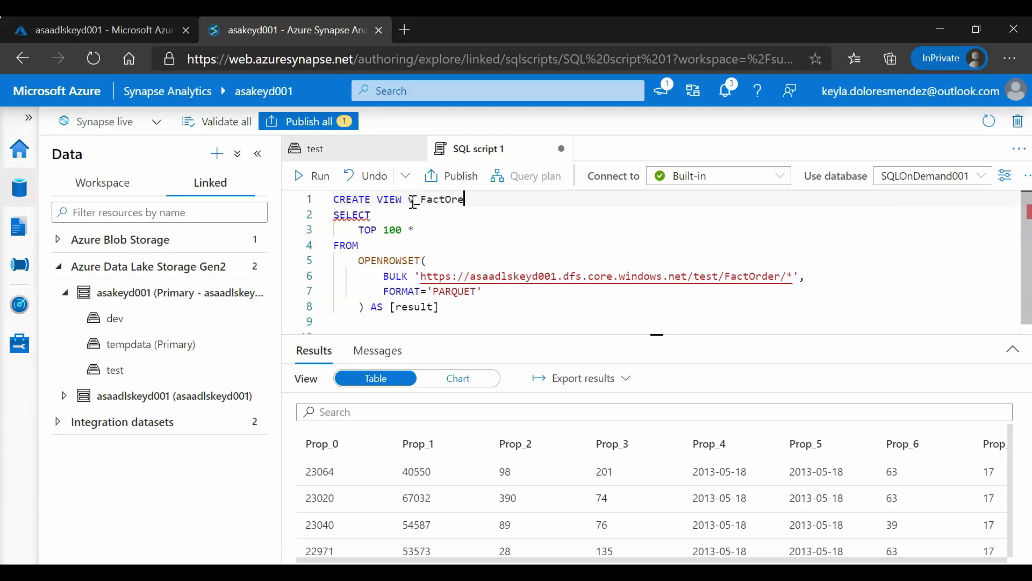
pyautogui.press('BackSpace')
pyautogui.write('der as')
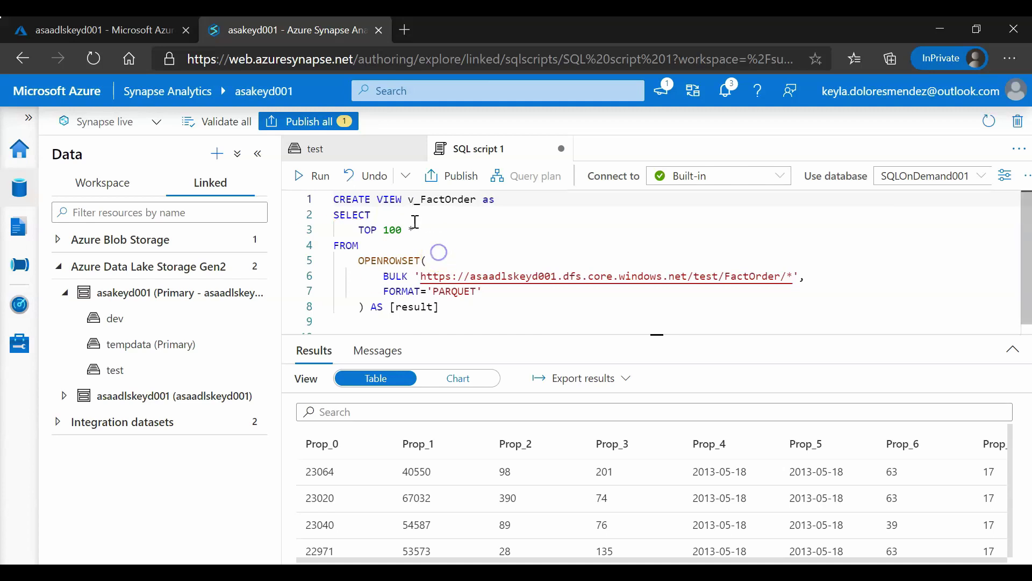
# - Remove TOP 100 from the view's SELECT, run the script to create v_FactOrder and check the execution messages
pyautogui.click(428, 230)
pyautogui.moveTo(358, 229); pyautogui.dragTo(408, 231)
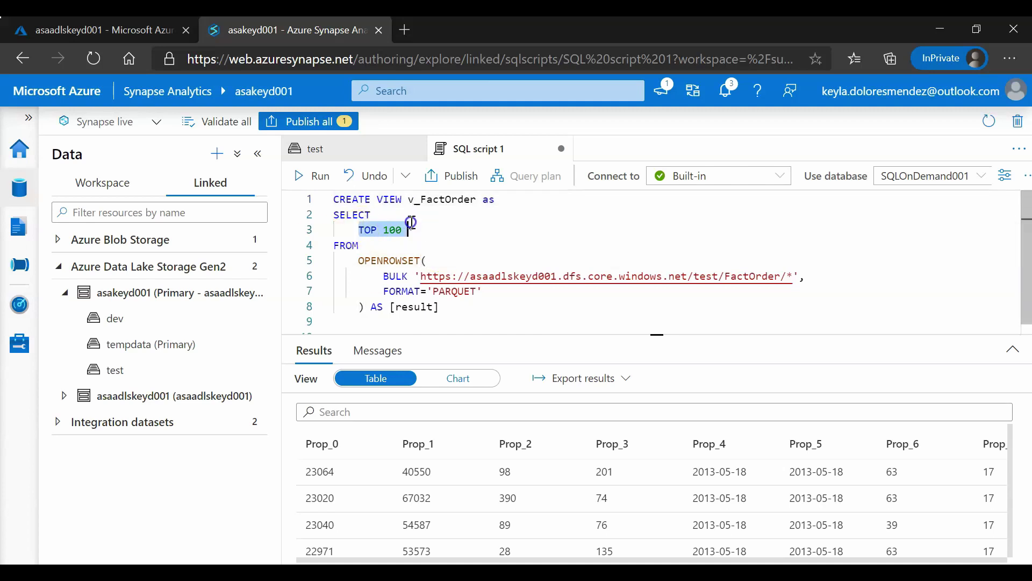
pyautogui.press('BackSpace')
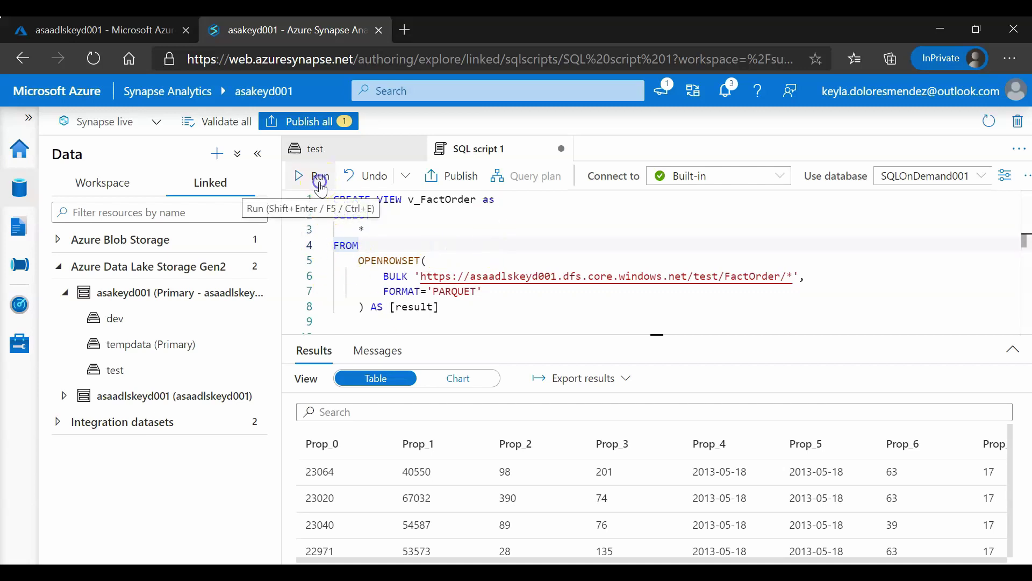
pyautogui.click(380, 358)
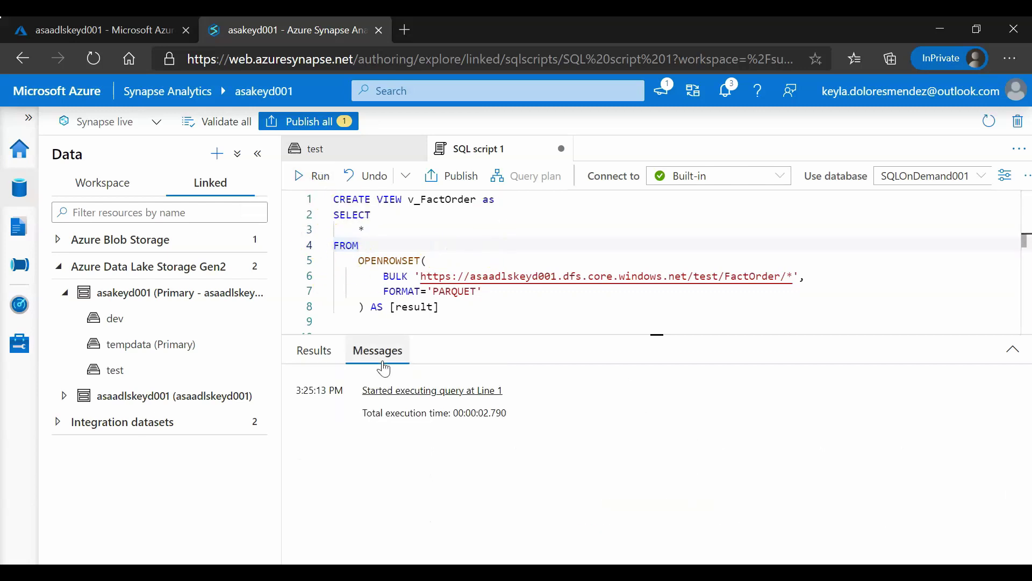
pyautogui.click(421, 307)
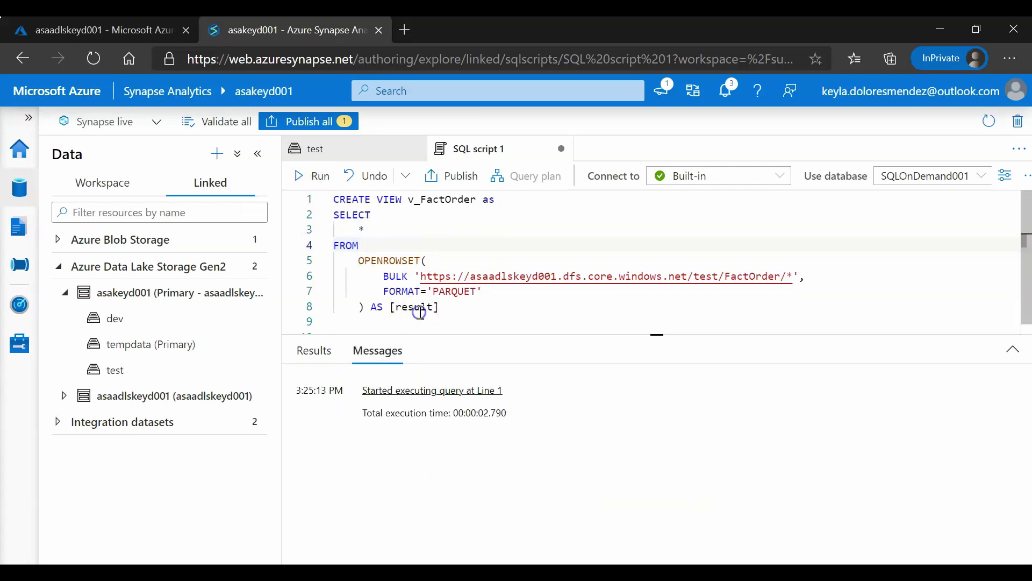
pyautogui.doubleClick(457, 200)
# - Refresh SQLOnDemand001 among the workspace databases and expand its views down to dbo.v_FactOrder
pyautogui.click(97, 182)
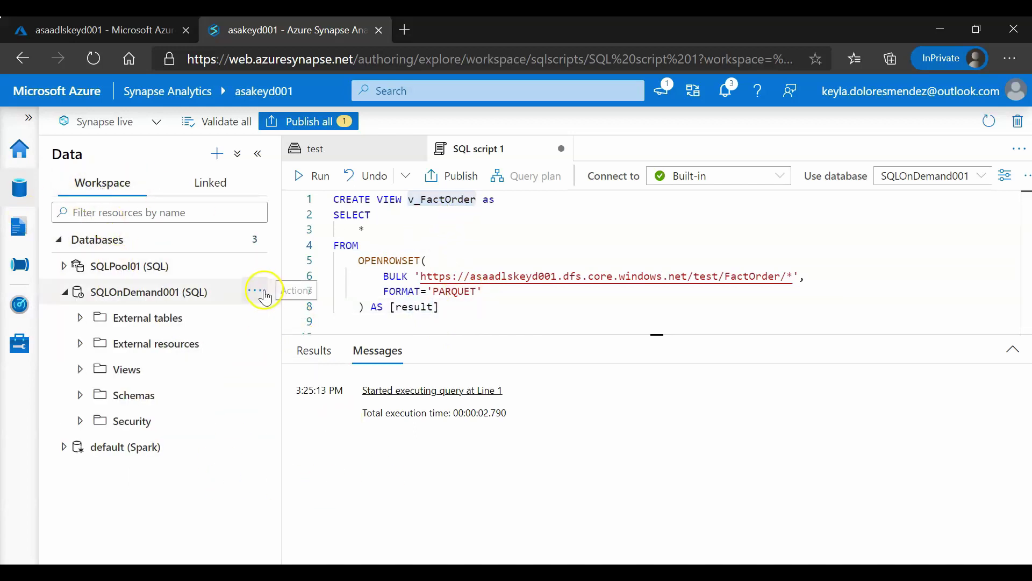
pyautogui.click(256, 291)
pyautogui.click(280, 340)
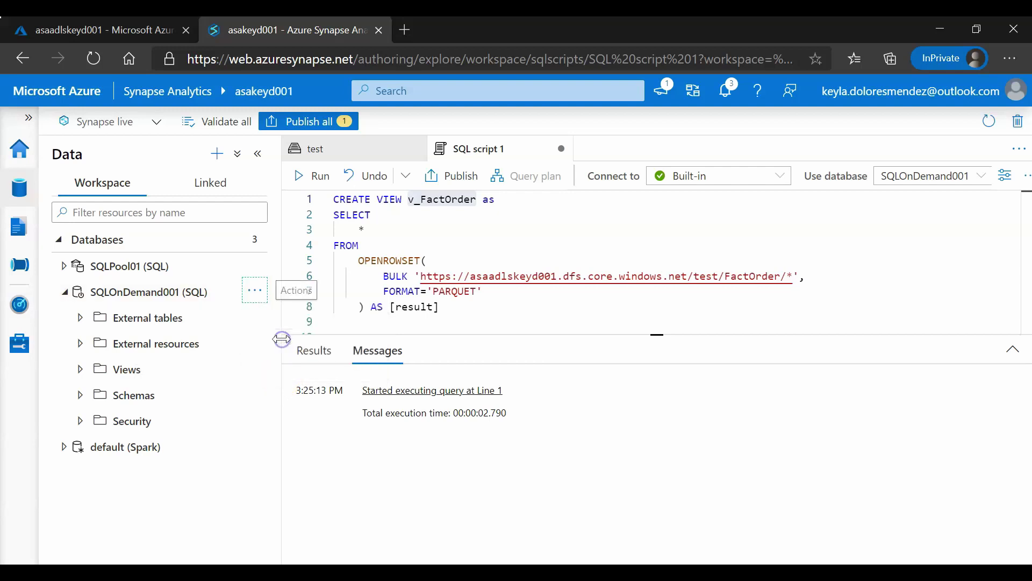
pyautogui.click(81, 369)
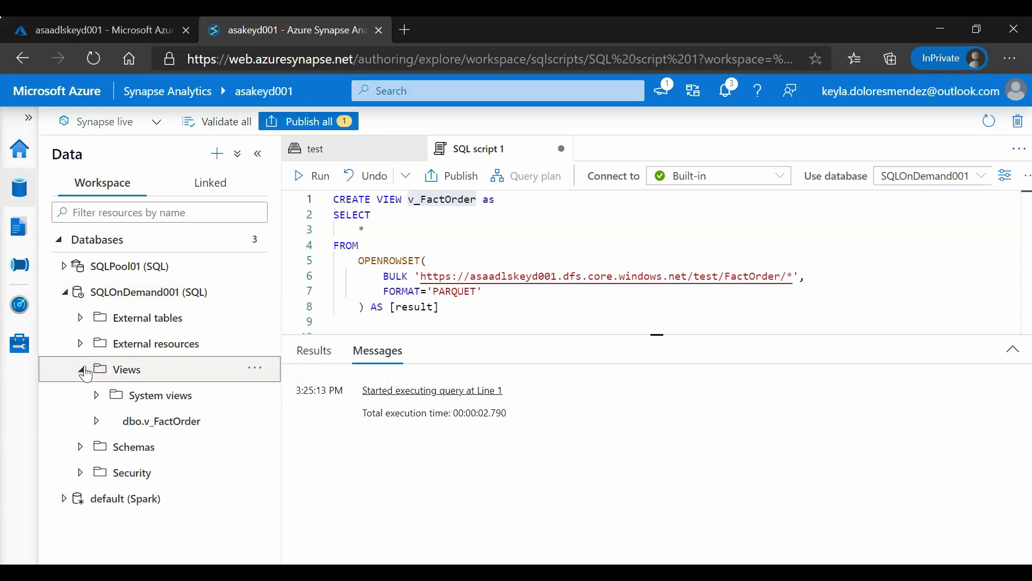
pyautogui.click(98, 422)
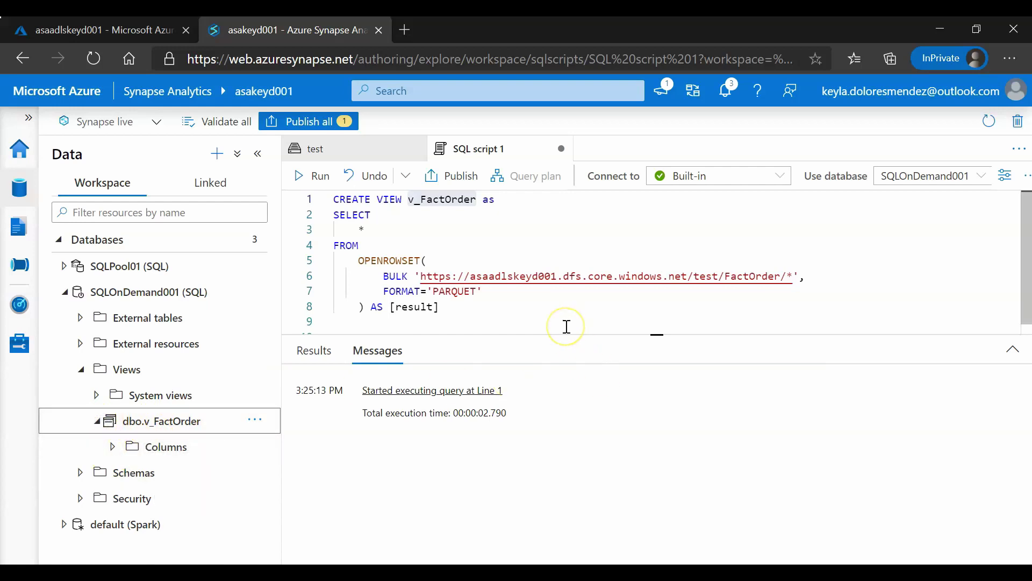
# - Check the FactOrder folder in the view's path, close the script without keeping its changes, and open the Develop hub
pyautogui.doubleClick(750, 276)
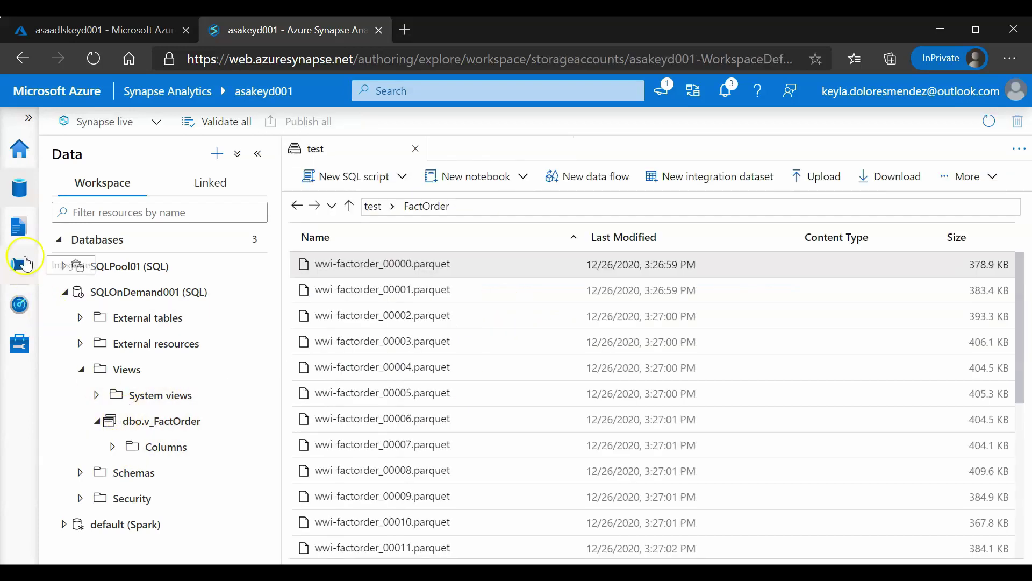
pyautogui.click(16, 226)
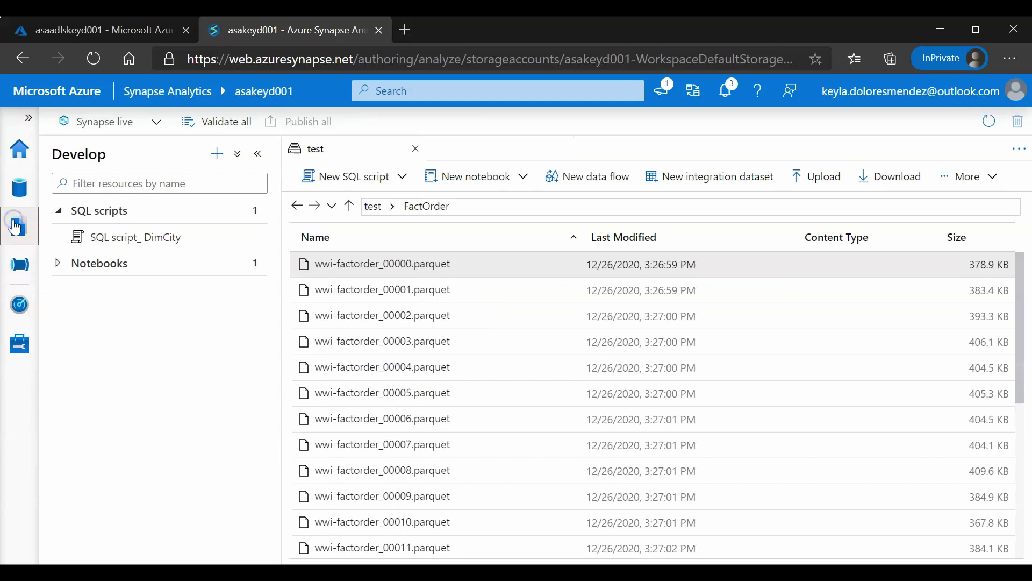
# - Create a new SQL script, show the workspace databases beside it, and set the script to use database SQLOnDemand001
pyautogui.click(217, 154)
pyautogui.click(231, 183)
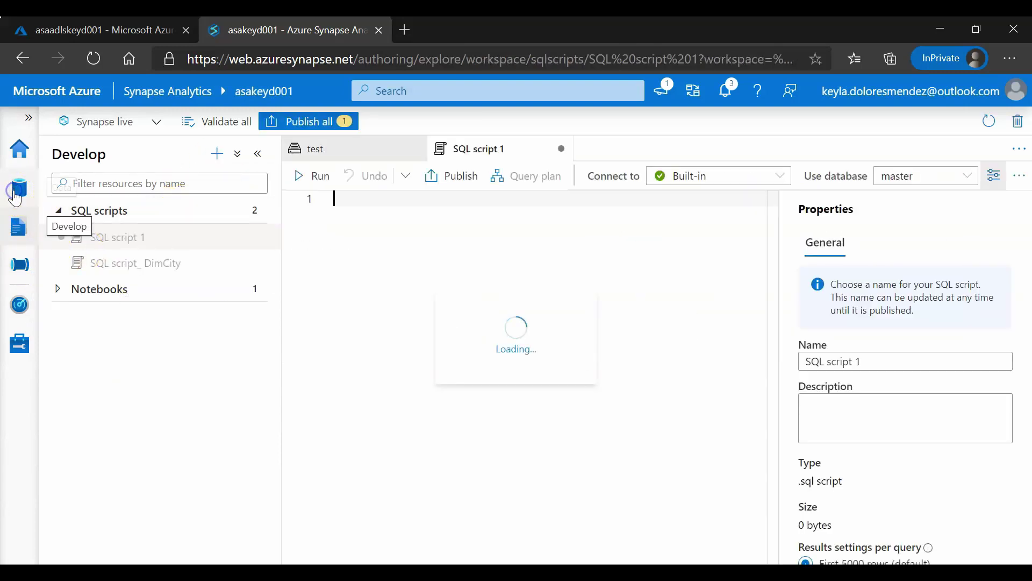
pyautogui.click(20, 187)
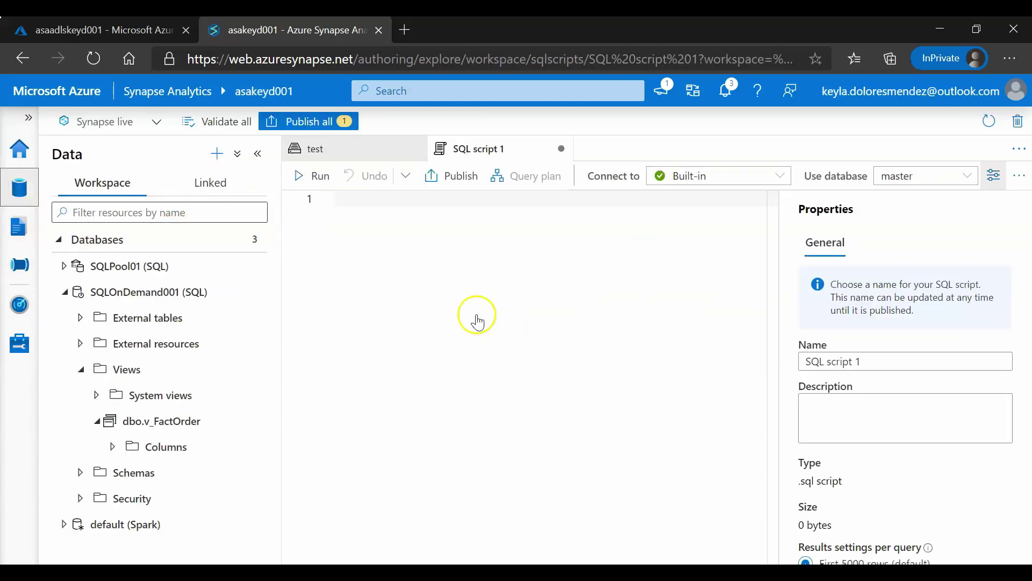
pyautogui.click(944, 183)
pyautogui.click(933, 250)
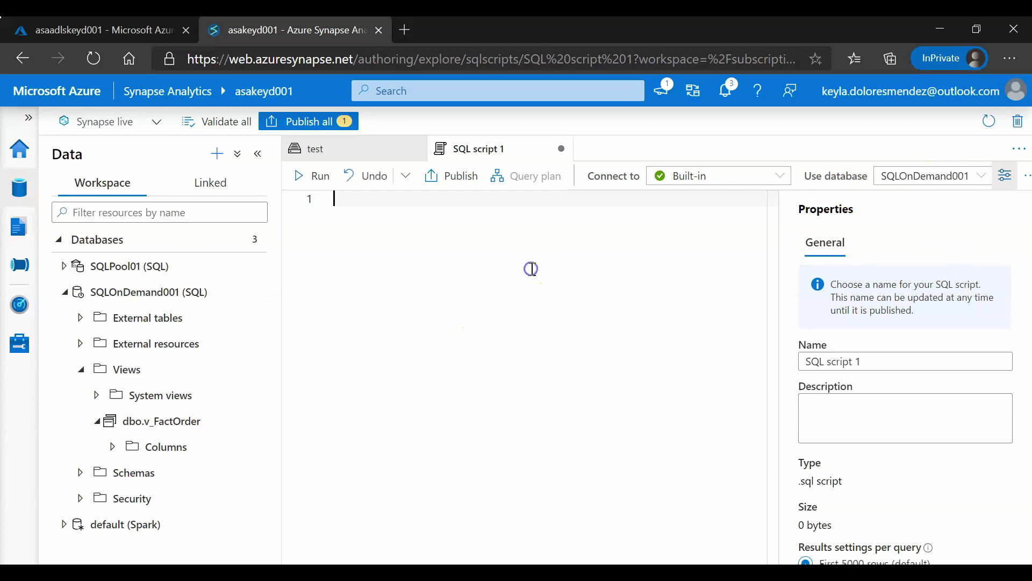
# - Write the query select count(*) from dbo.v_FactOrder in the empty script and run it
pyautogui.write('select count(')
pyautogui.write('*) from ')
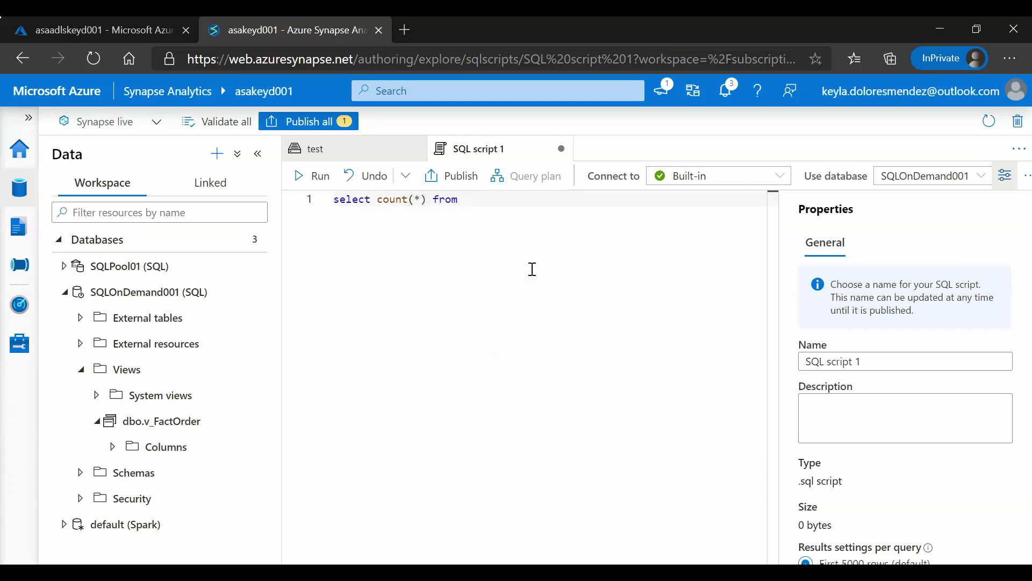
pyautogui.write('dbo.')
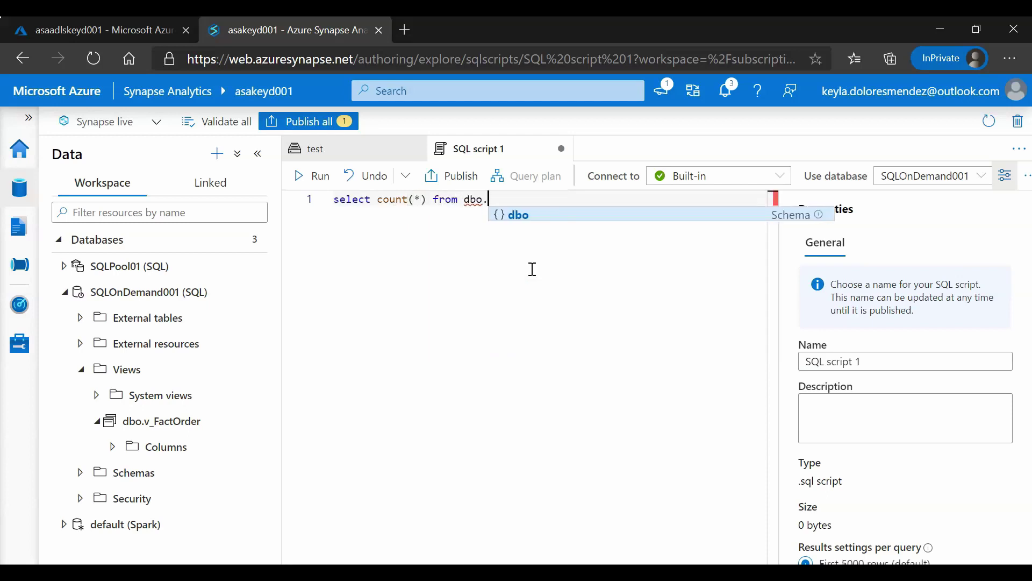
pyautogui.write('v_FactOrder')
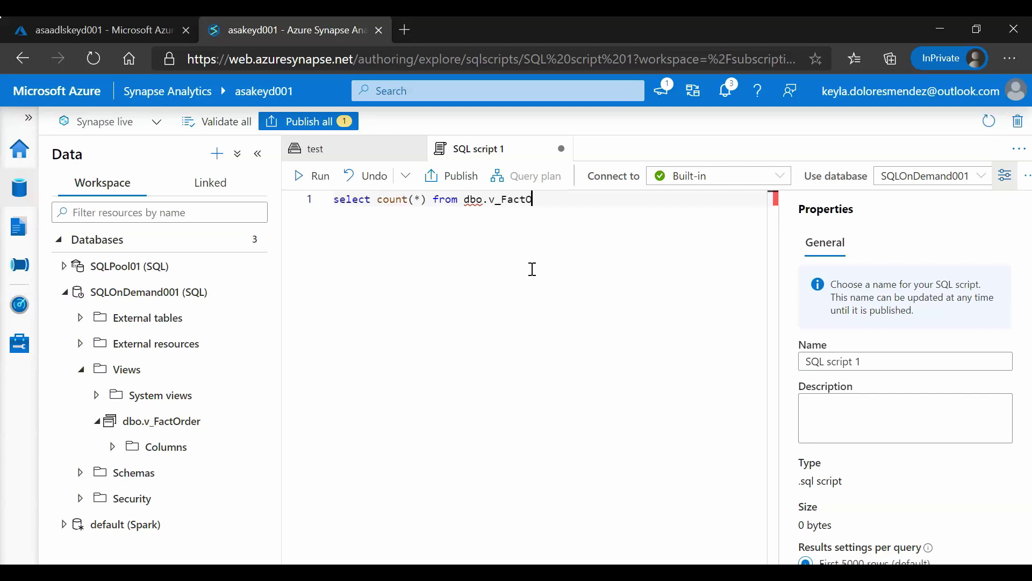
pyautogui.click(322, 177)
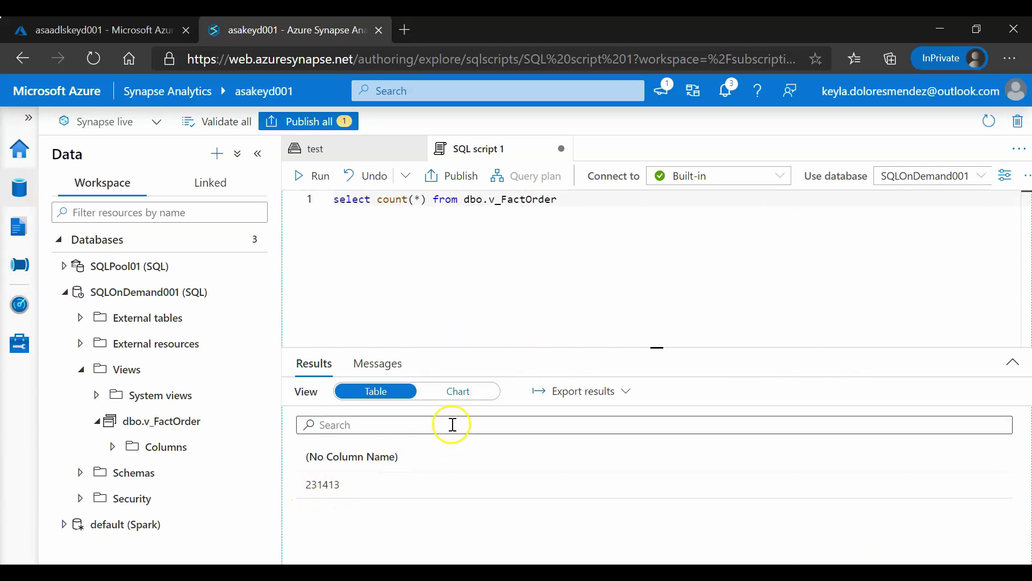
# - Highlight the count query, check the parquet files in the FactOrder folder, and return to SQL script 1
pyautogui.click(586, 254)
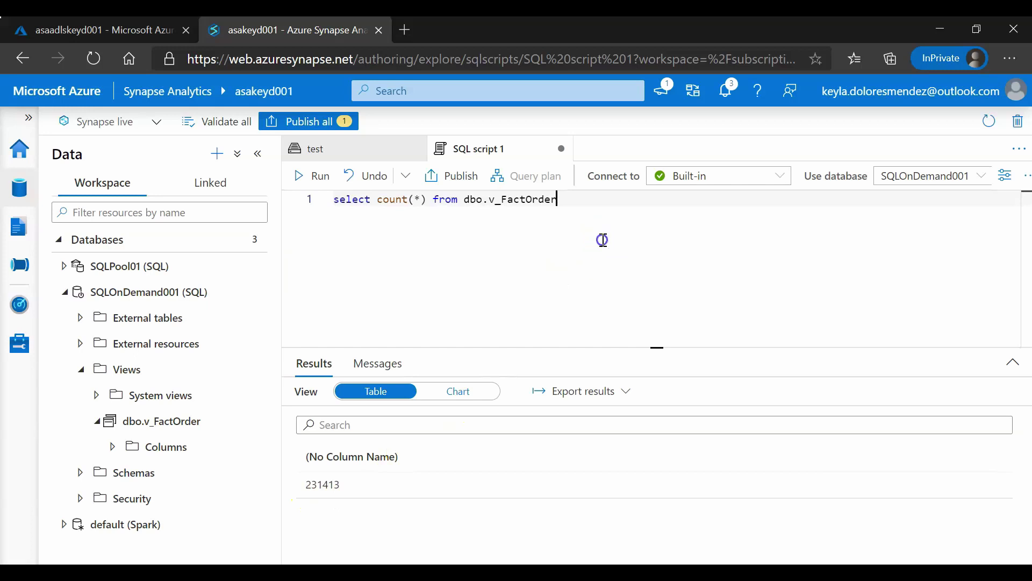
pyautogui.keyDown('shift'); pyautogui.click(329, 205); pyautogui.keyUp('shift')
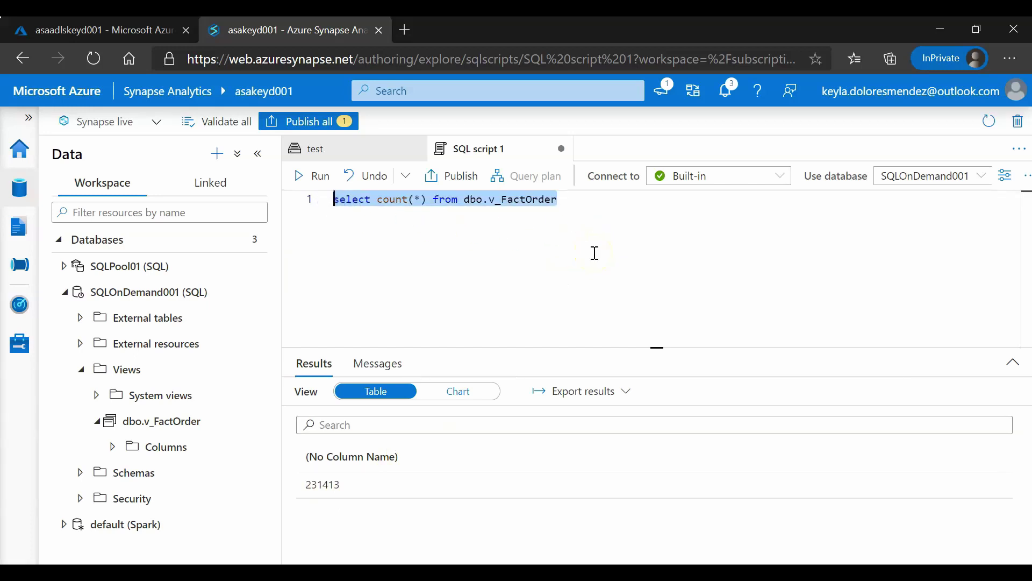
pyautogui.click(369, 155)
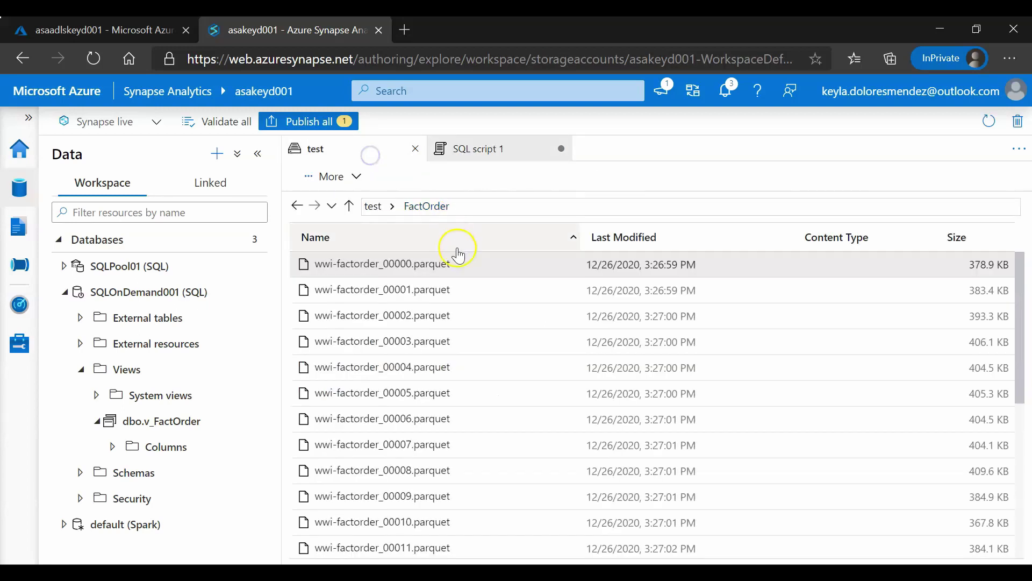
pyautogui.click(514, 146)
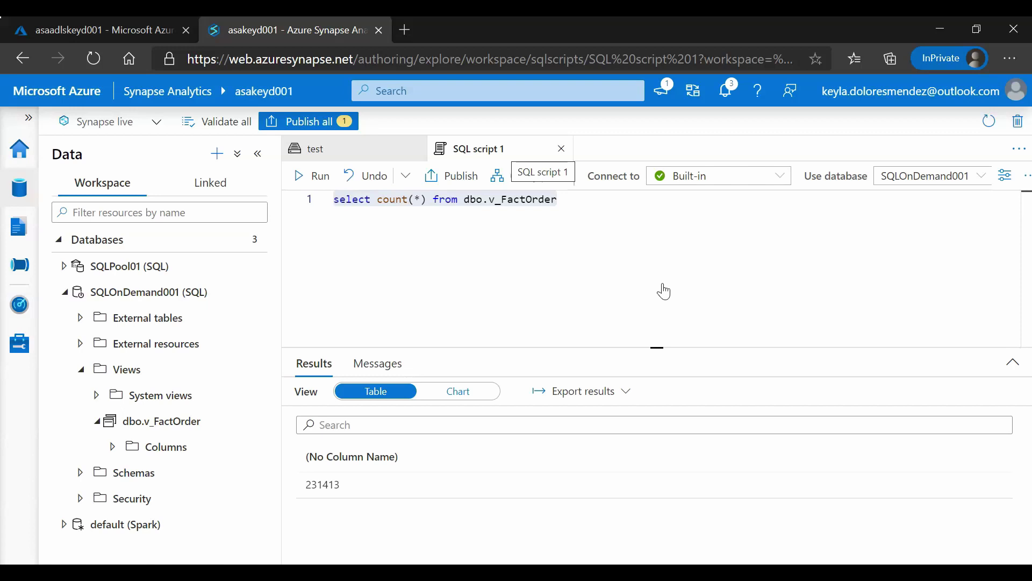
pyautogui.click(747, 294)
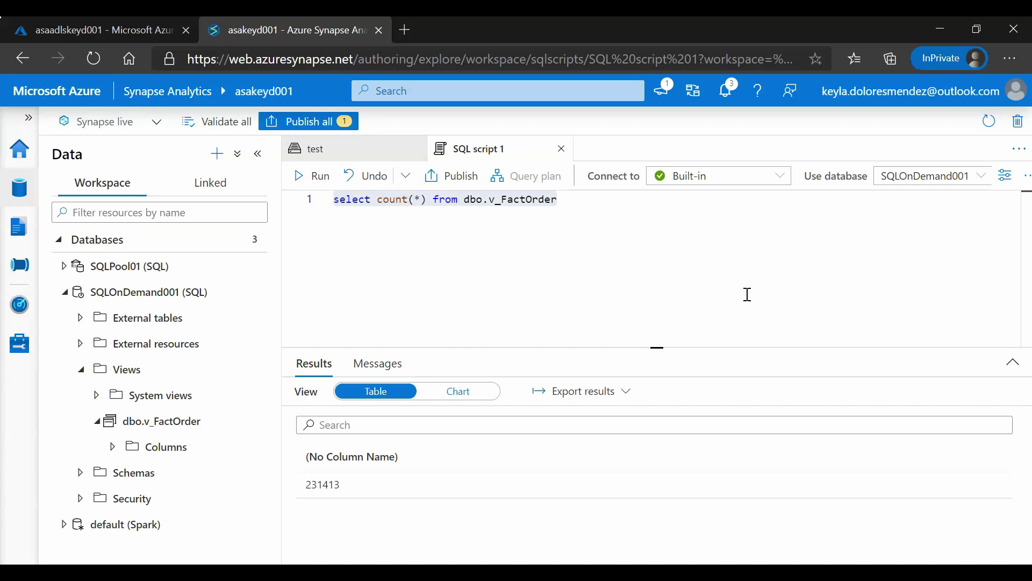
pyautogui.click(550, 319)
pyautogui.click(570, 211)
pyautogui.moveTo(562, 211); pyautogui.dragTo(329, 199)
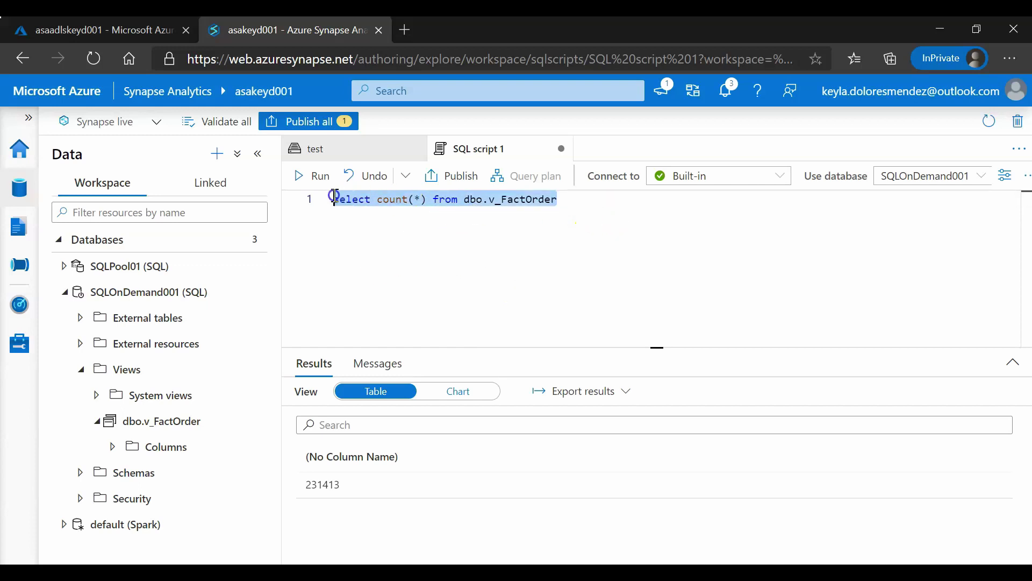
pyautogui.click(412, 243)
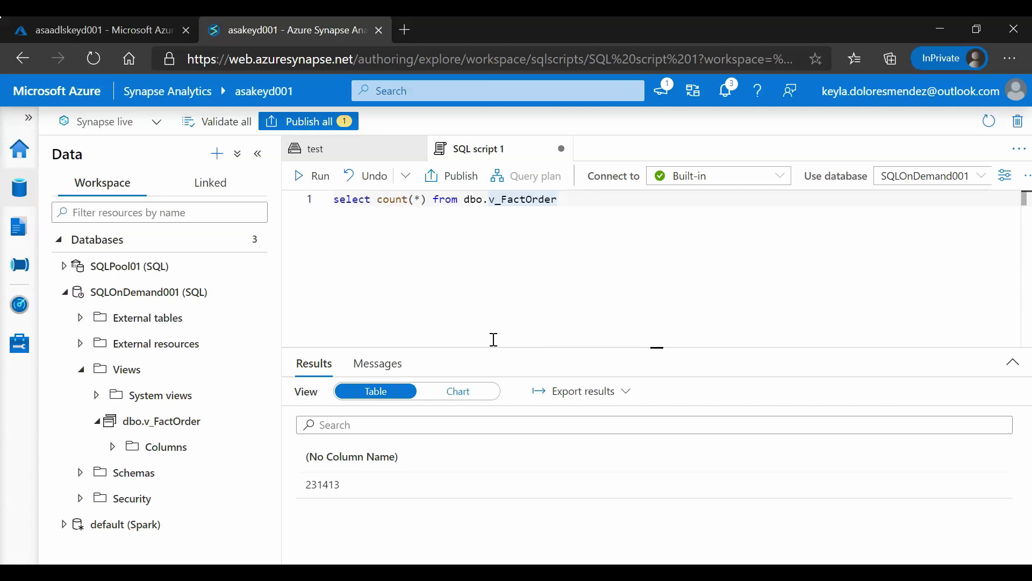
pyautogui.click(471, 346)
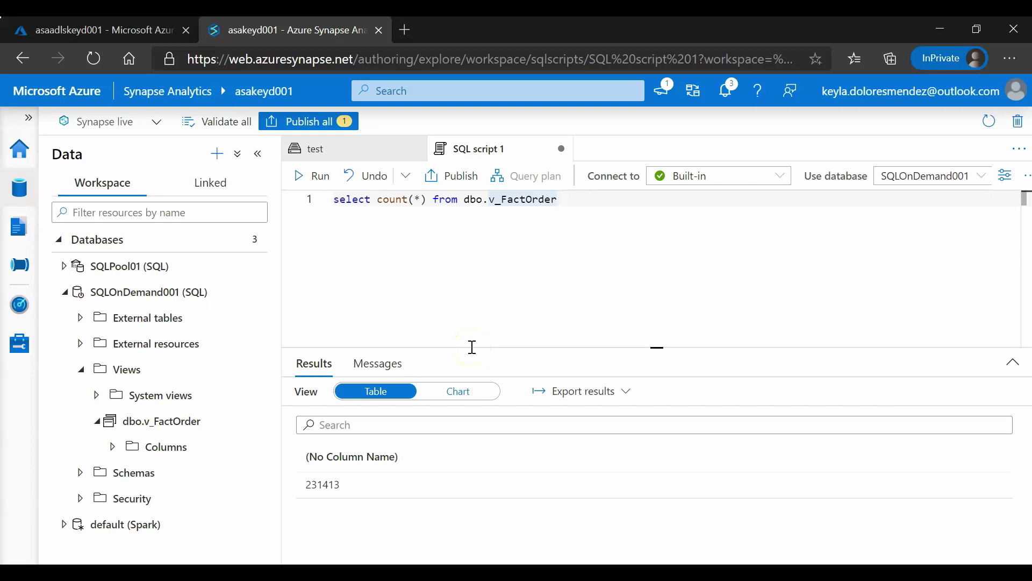